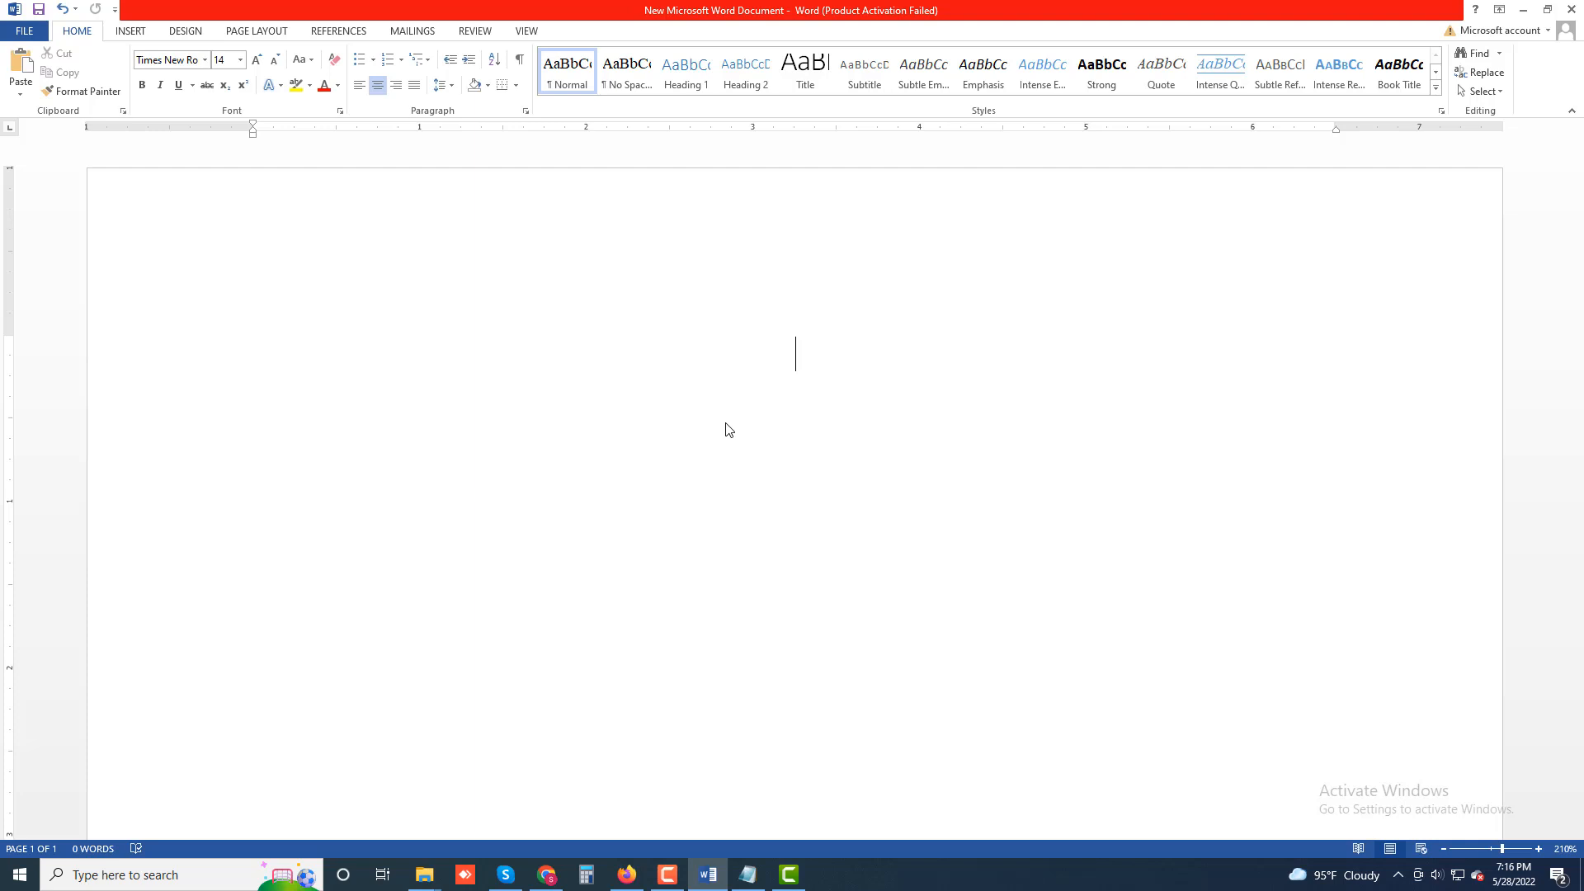
Type the centred title "Password Protect Selected Sections in OneNote" and start a new paragraph.
{"action": "type", "text": "Password"}
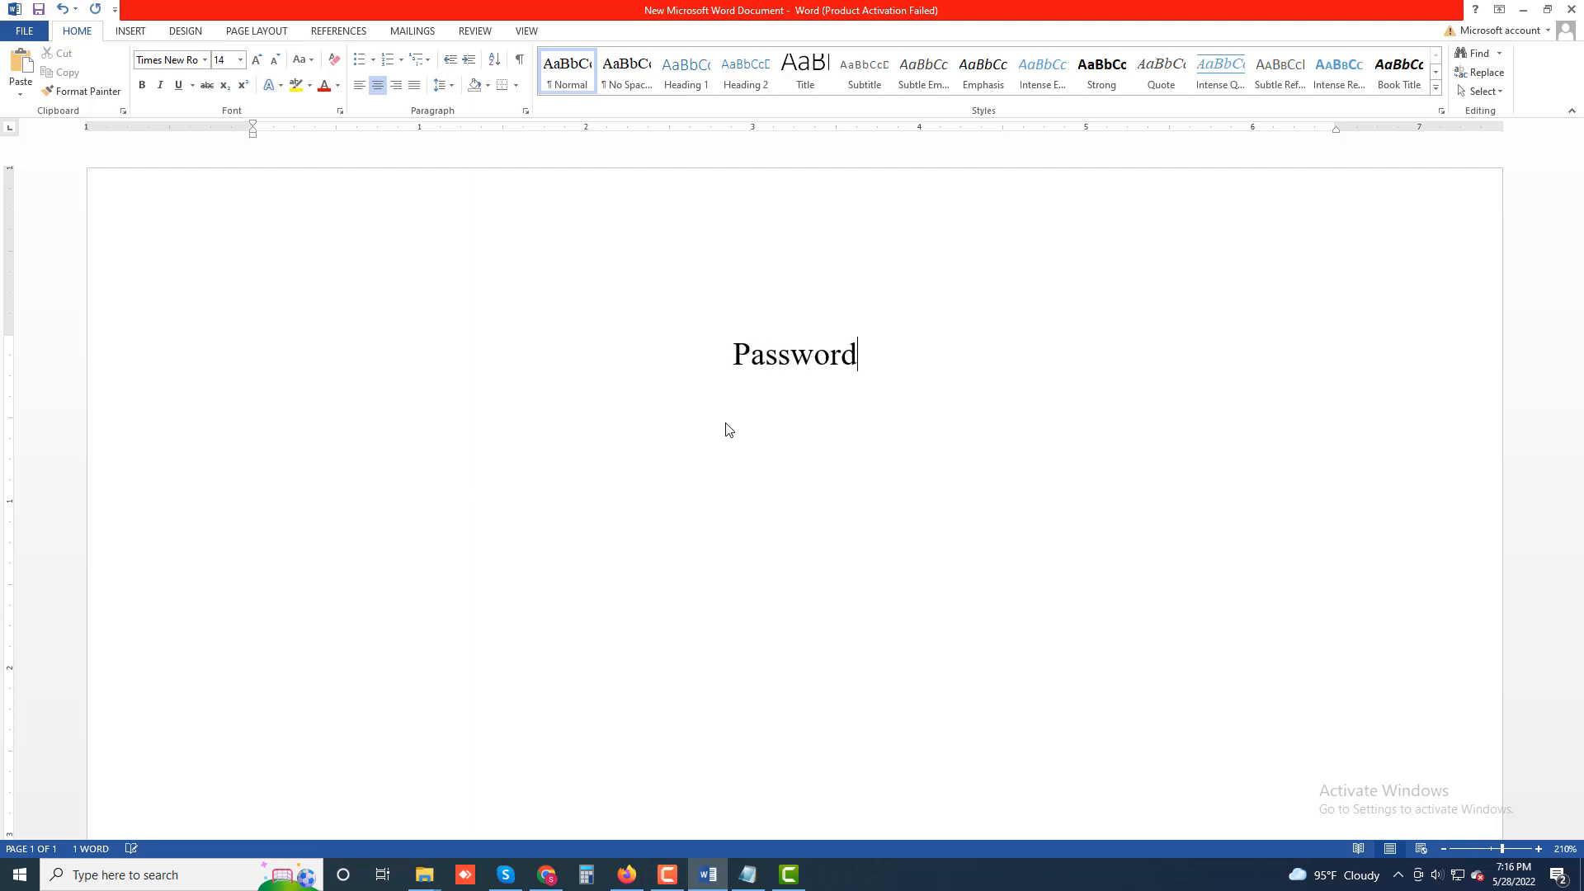
{"action": "type", "text": " Pro"}
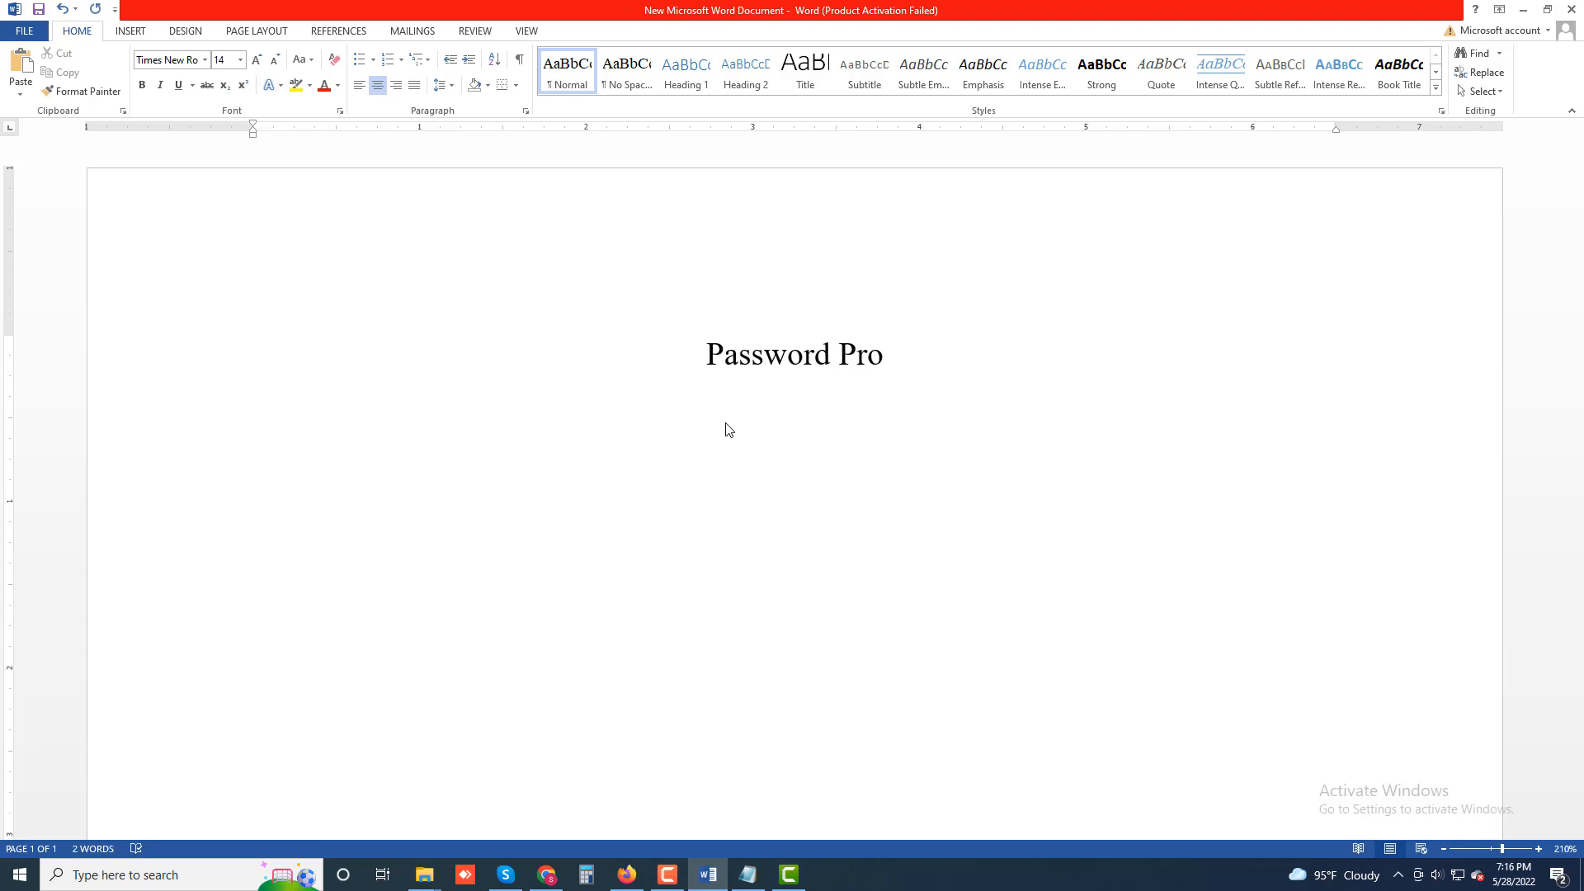
{"action": "type", "text": "tect"}
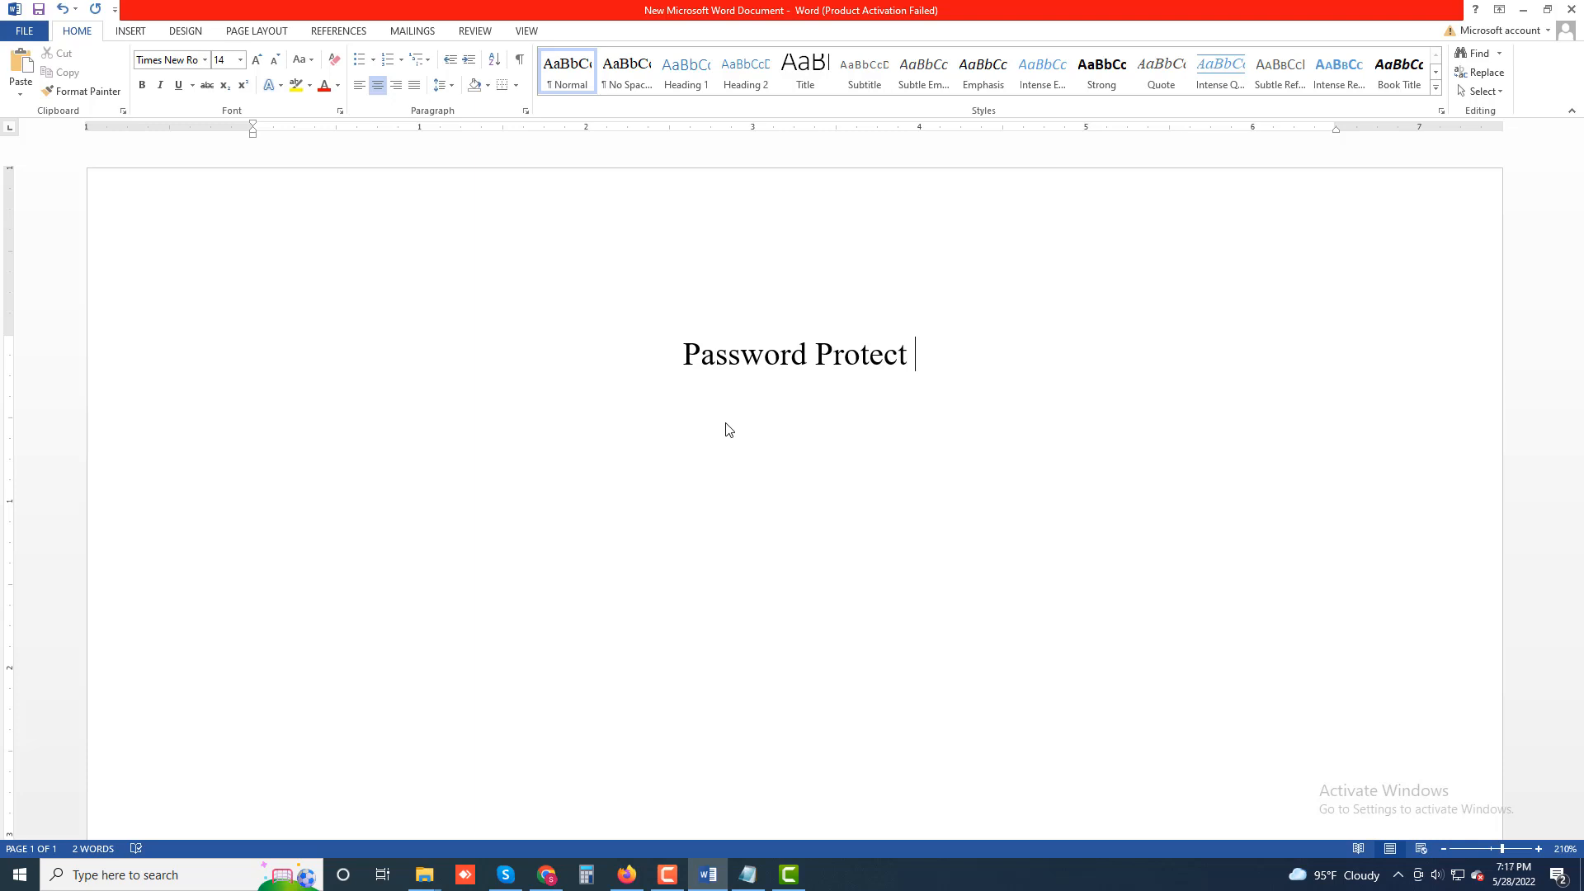
{"action": "type", "text": " Selecte"}
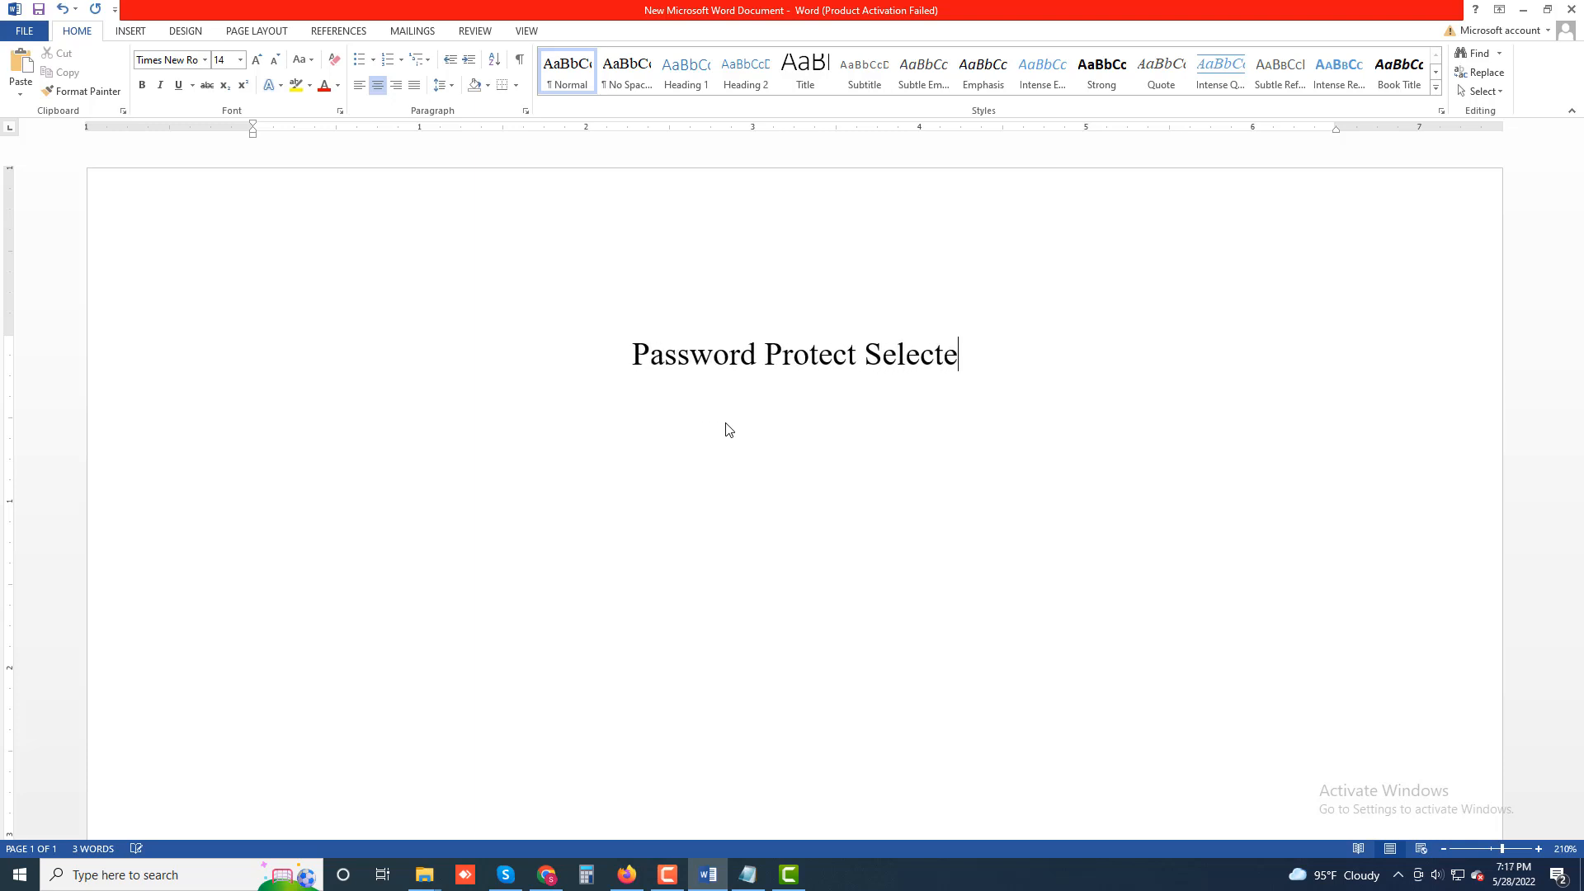
{"action": "type", "text": "d "}
{"action": "type", "text": "Sect"}
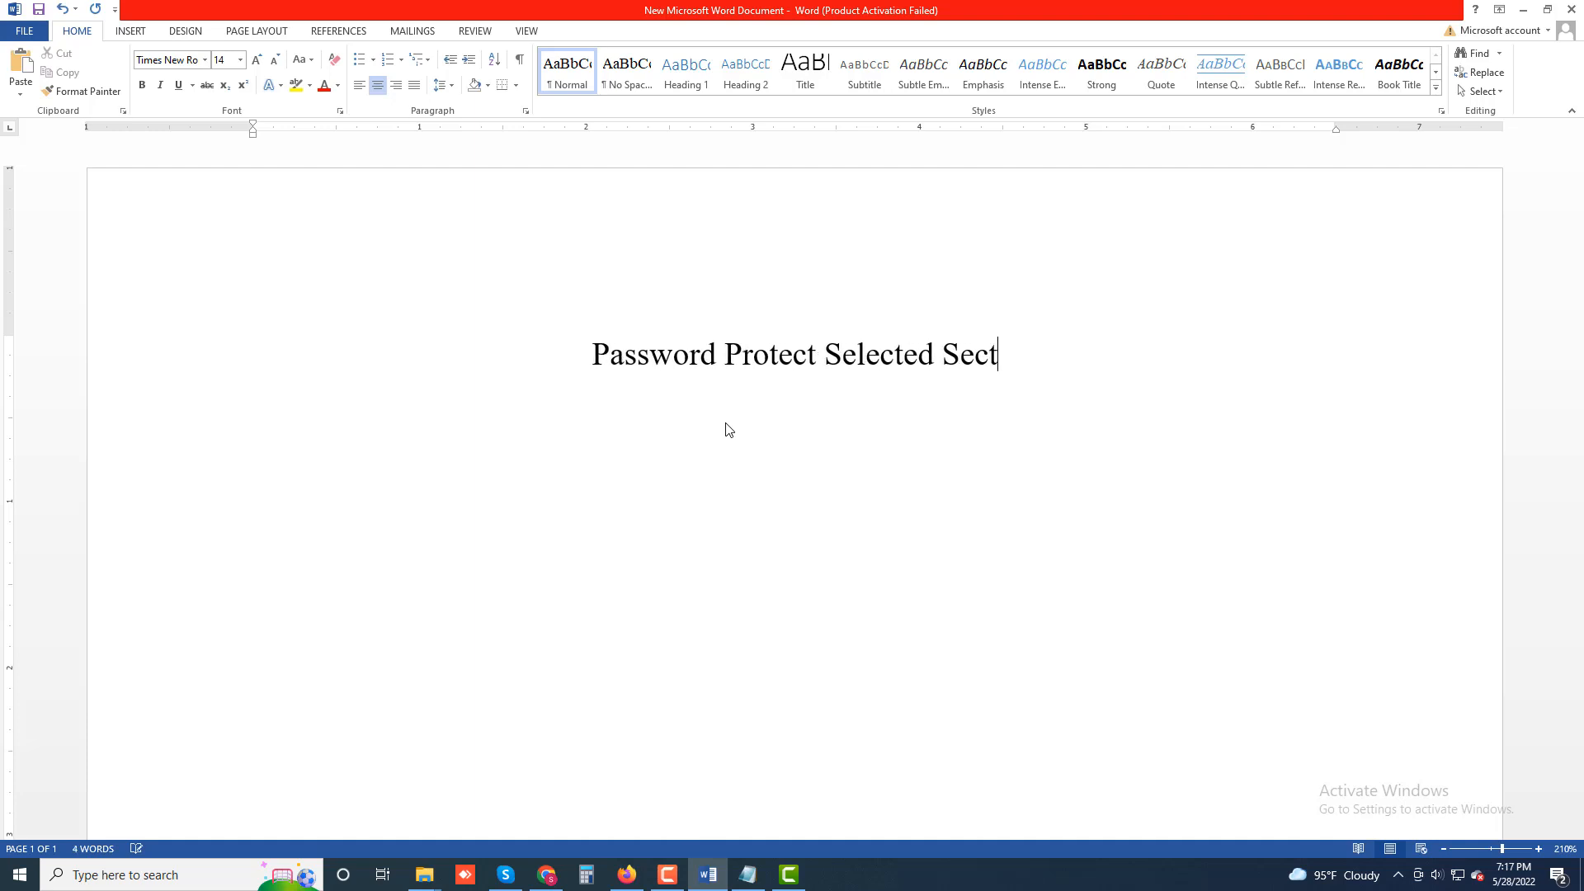
{"action": "type", "text": "ion"}
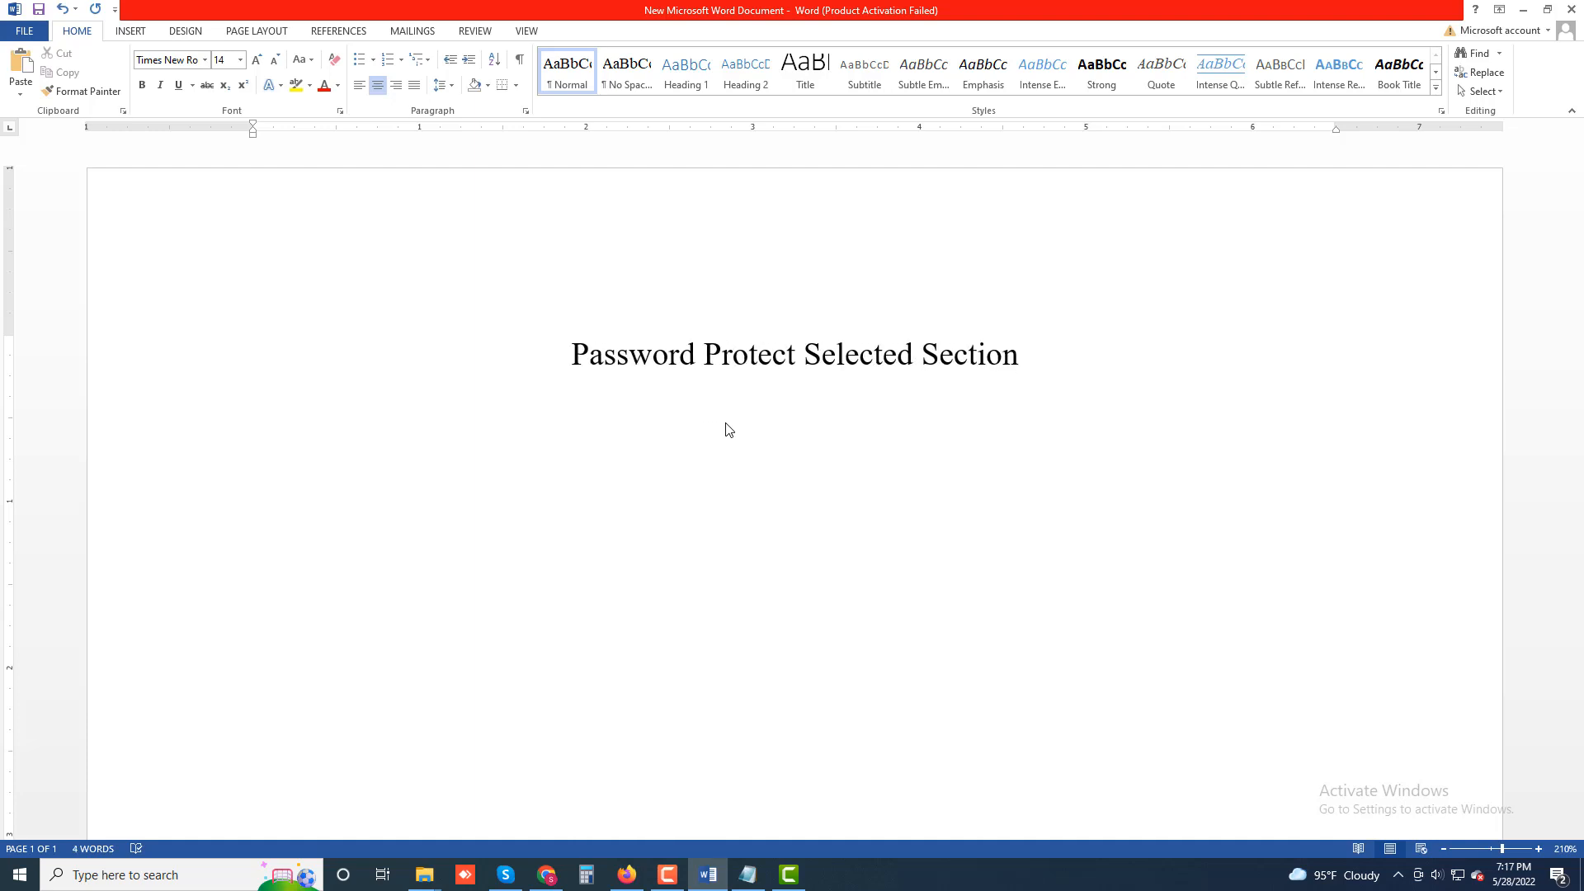
{"action": "type", "text": "s "}
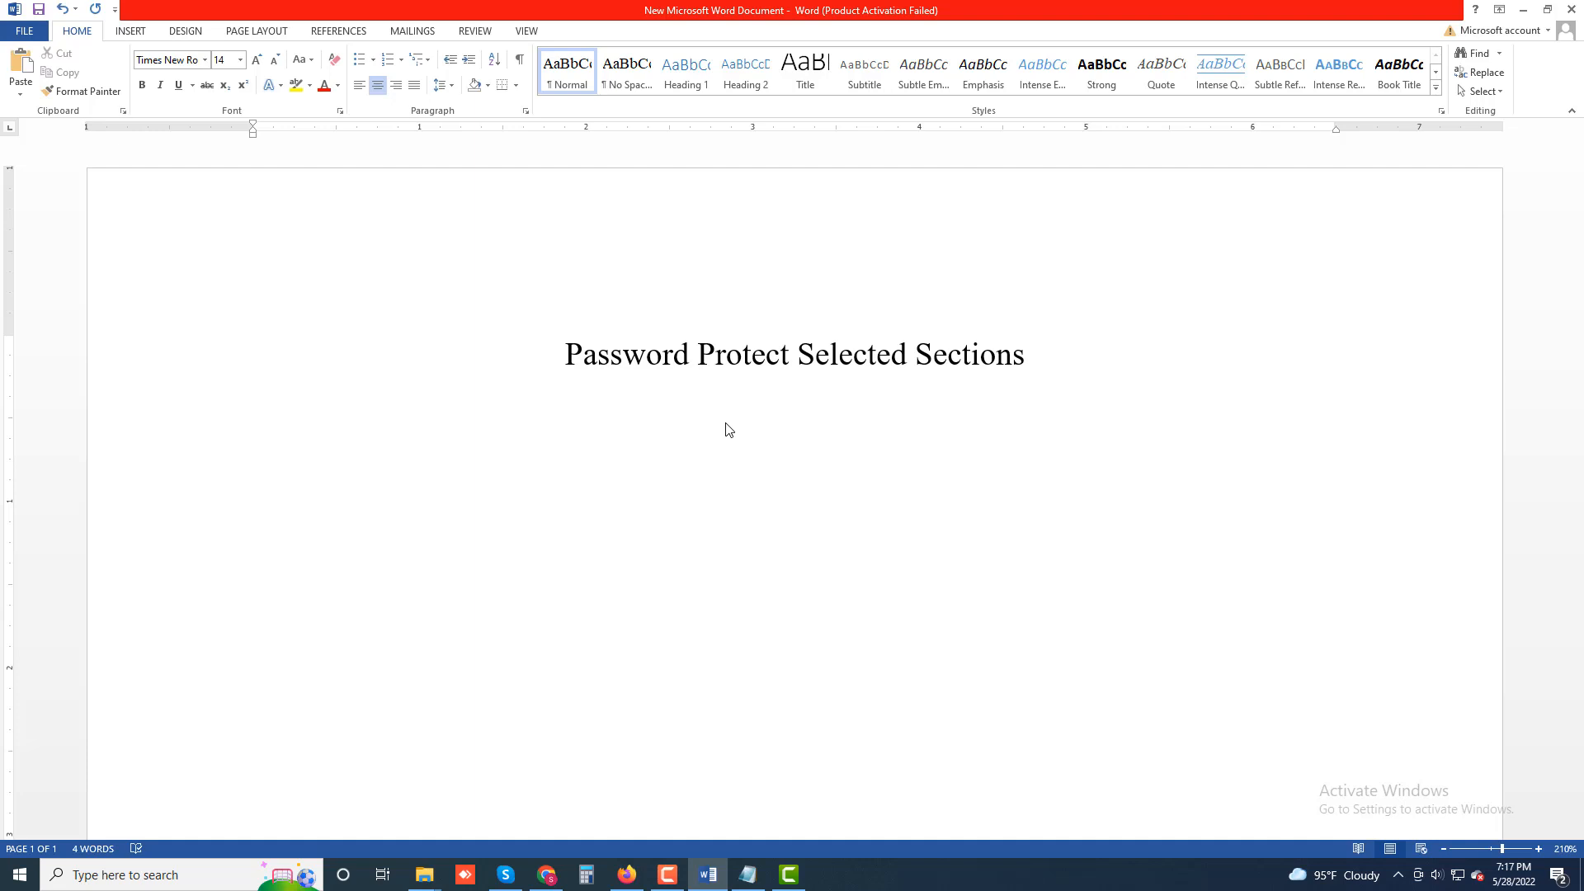
{"action": "type", "text": "in O"}
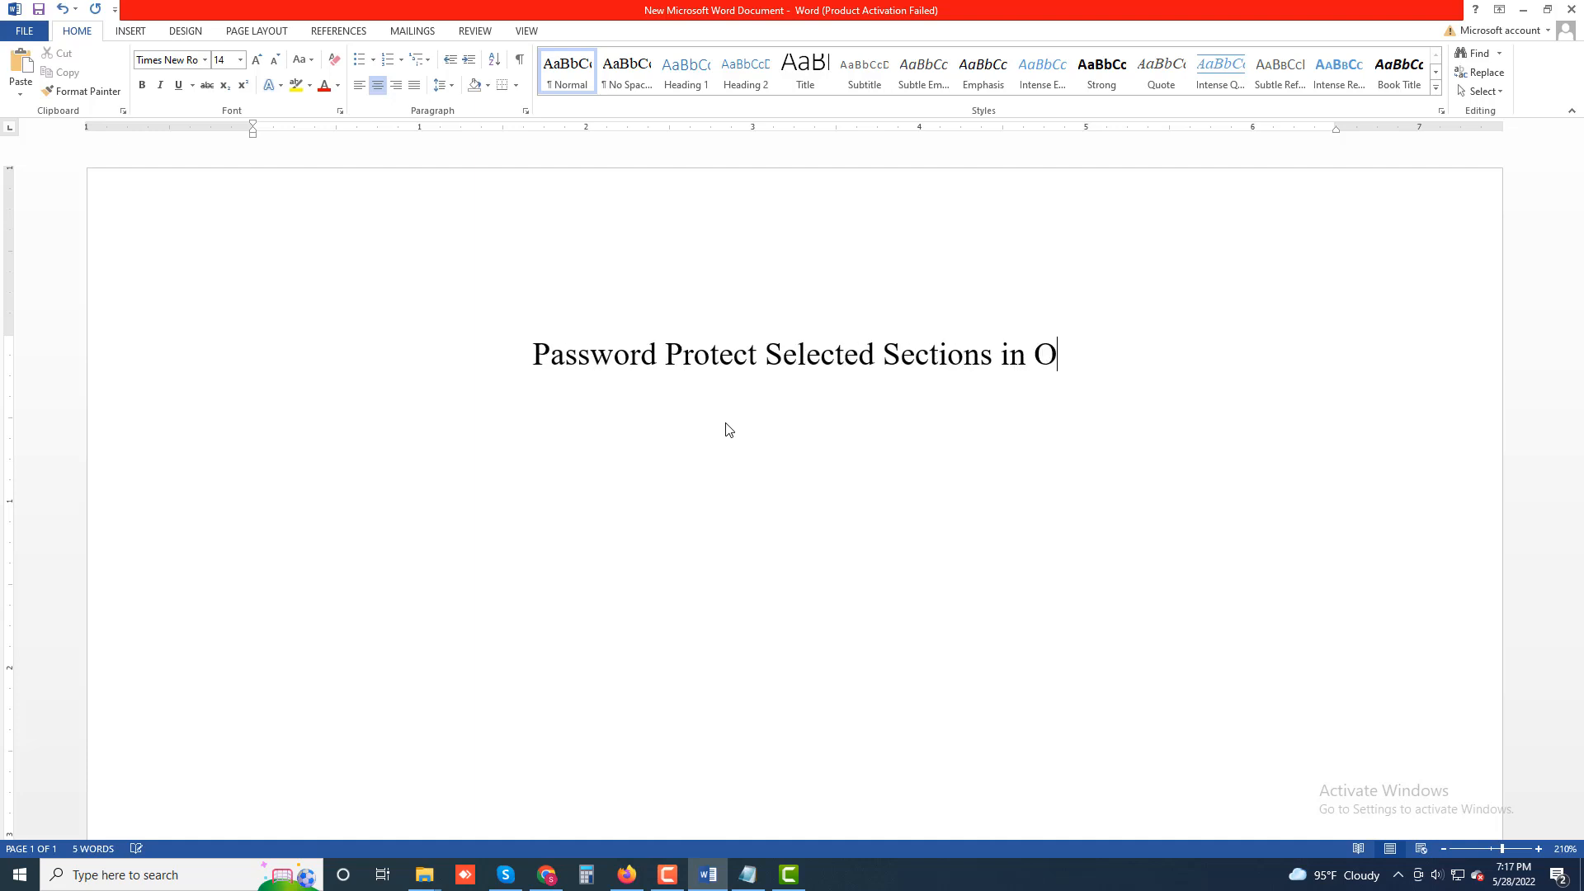
{"action": "type", "text": "neNote"}
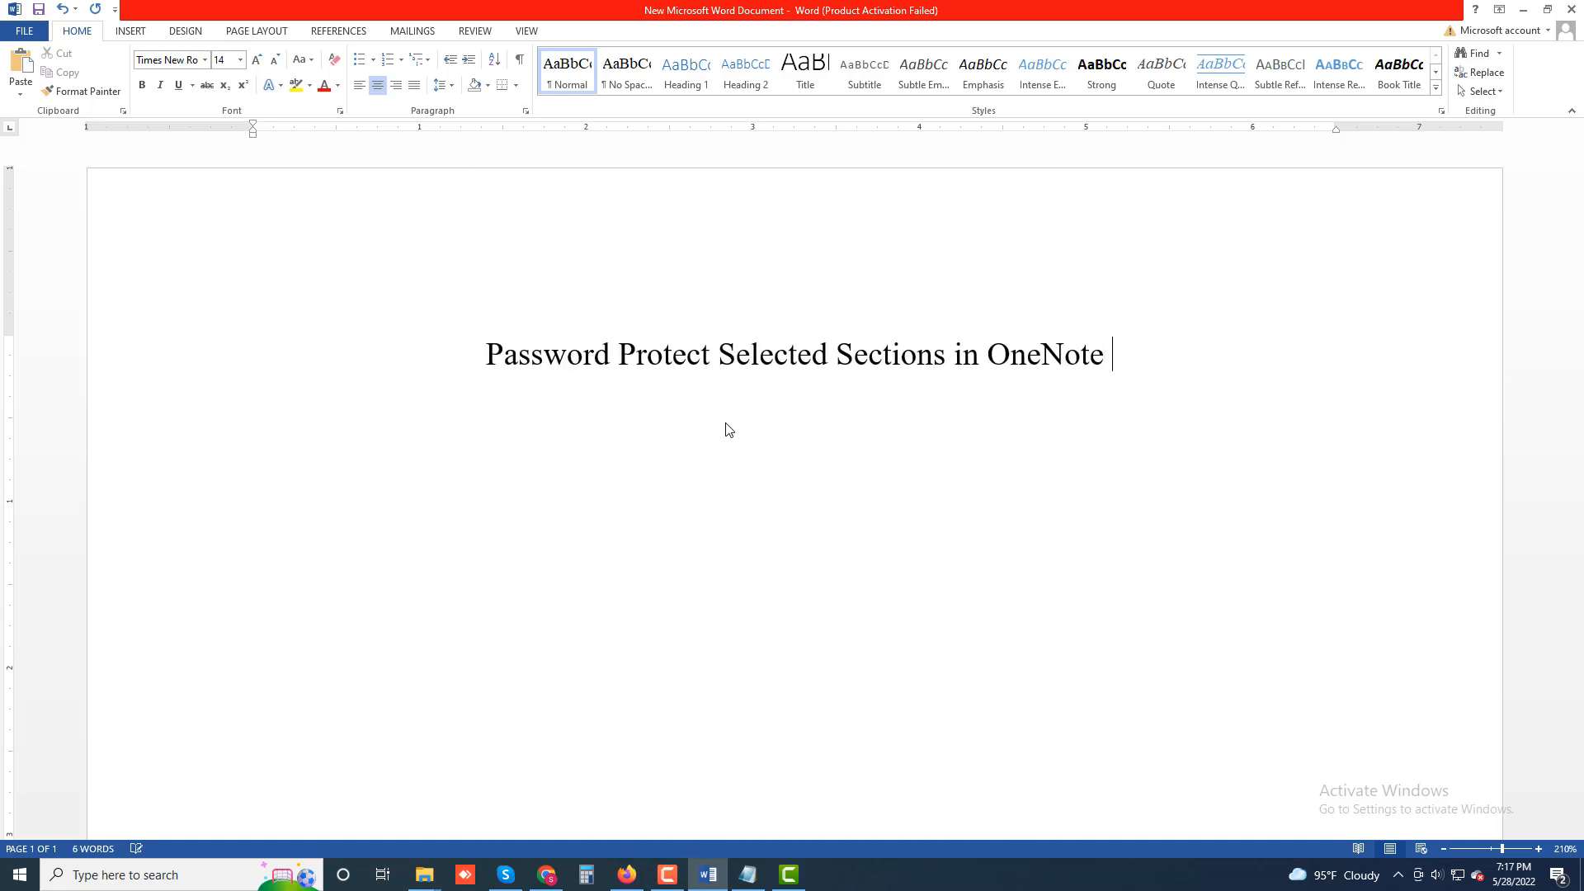
{"action": "key", "text": "Return"}
Justify the new paragraph and type "If you'd like to keep certain sections private while sharing your notes you can".
{"action": "key", "text": "ctrl+j"}
{"action": "type", "text": "If you"}
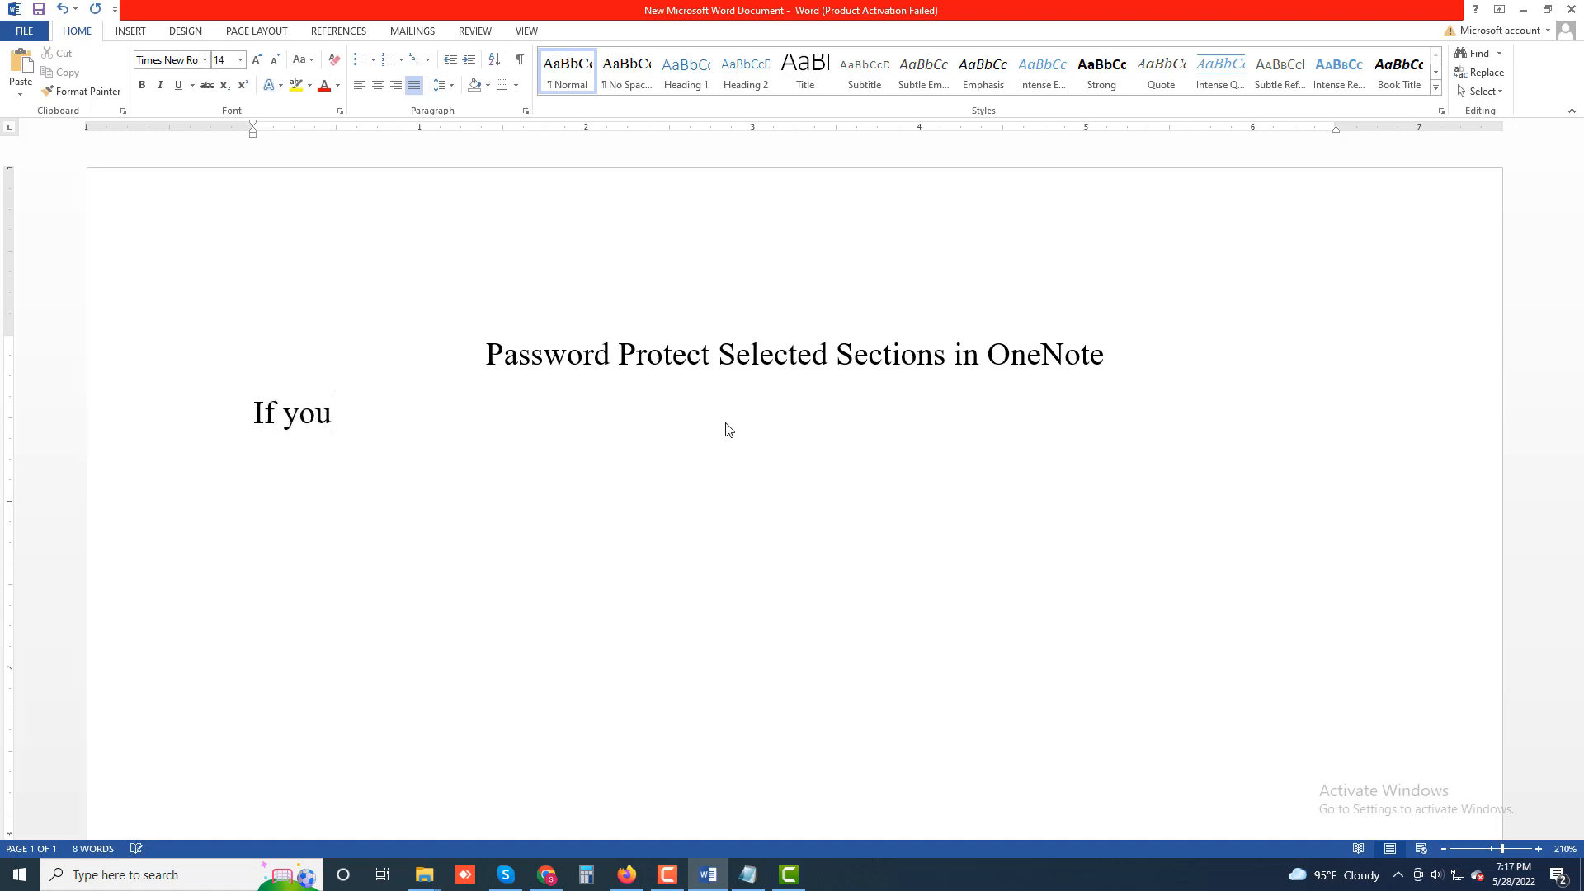
{"action": "type", "text": "'d like to keep"}
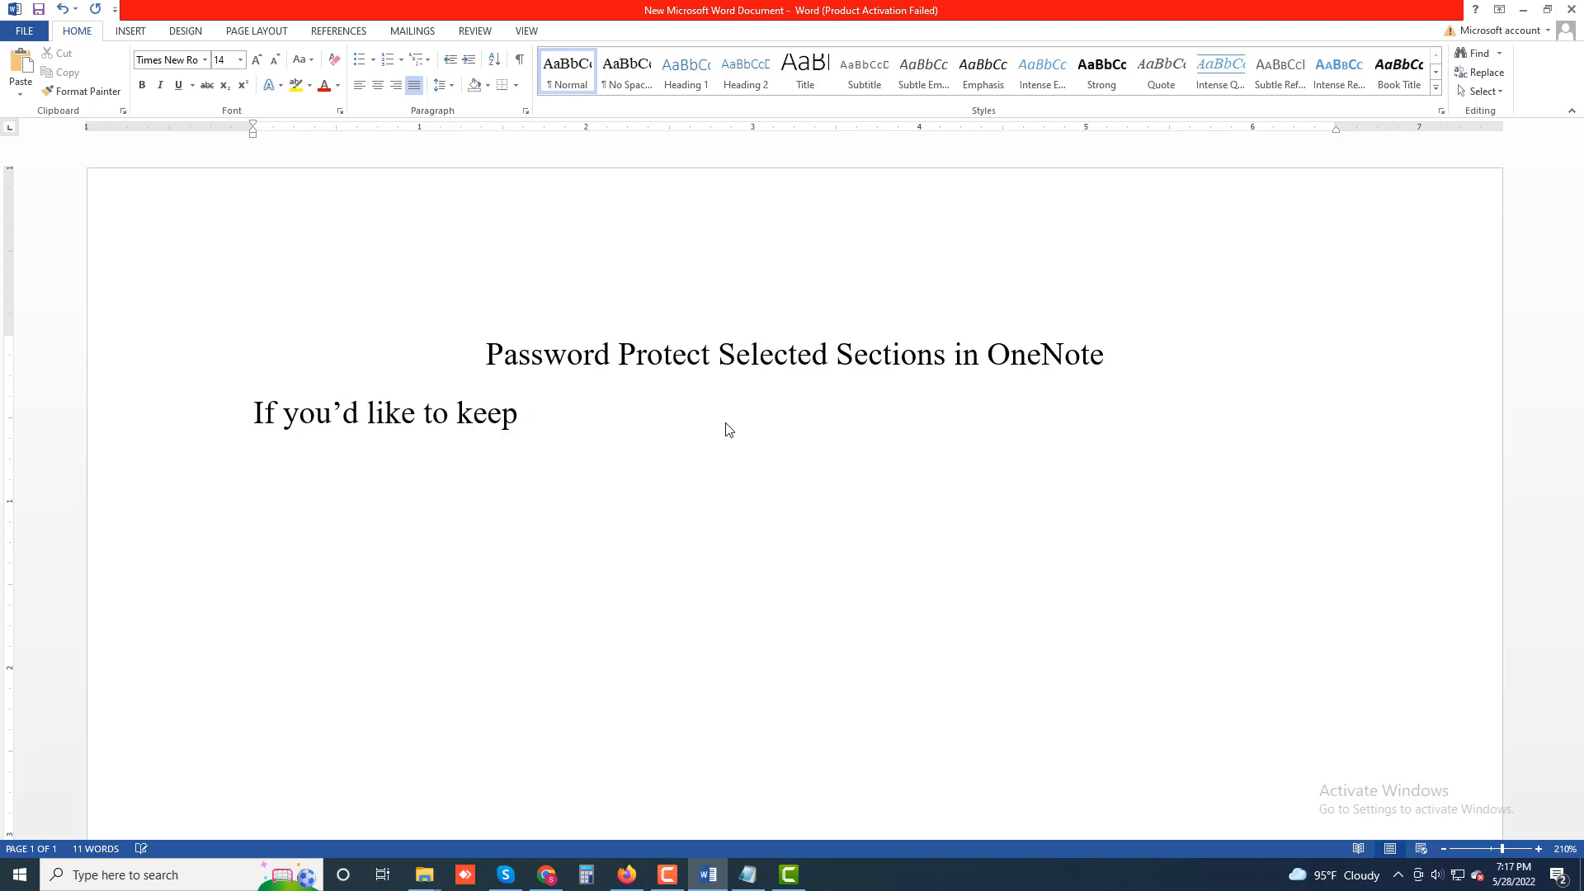
{"action": "type", "text": " certain section"}
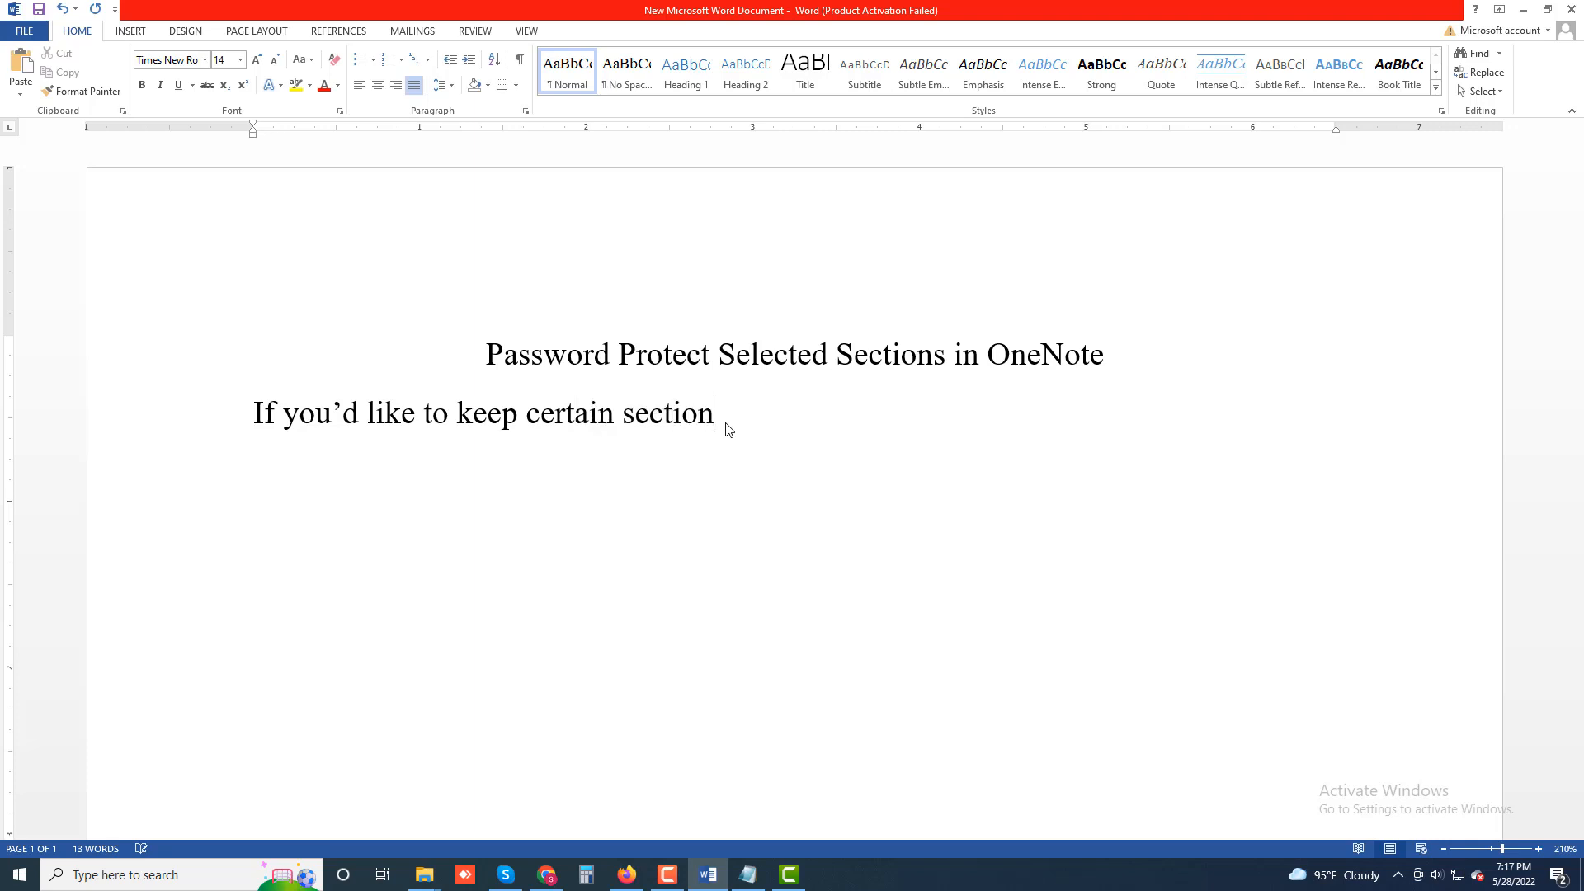
{"action": "type", "text": "s private while"}
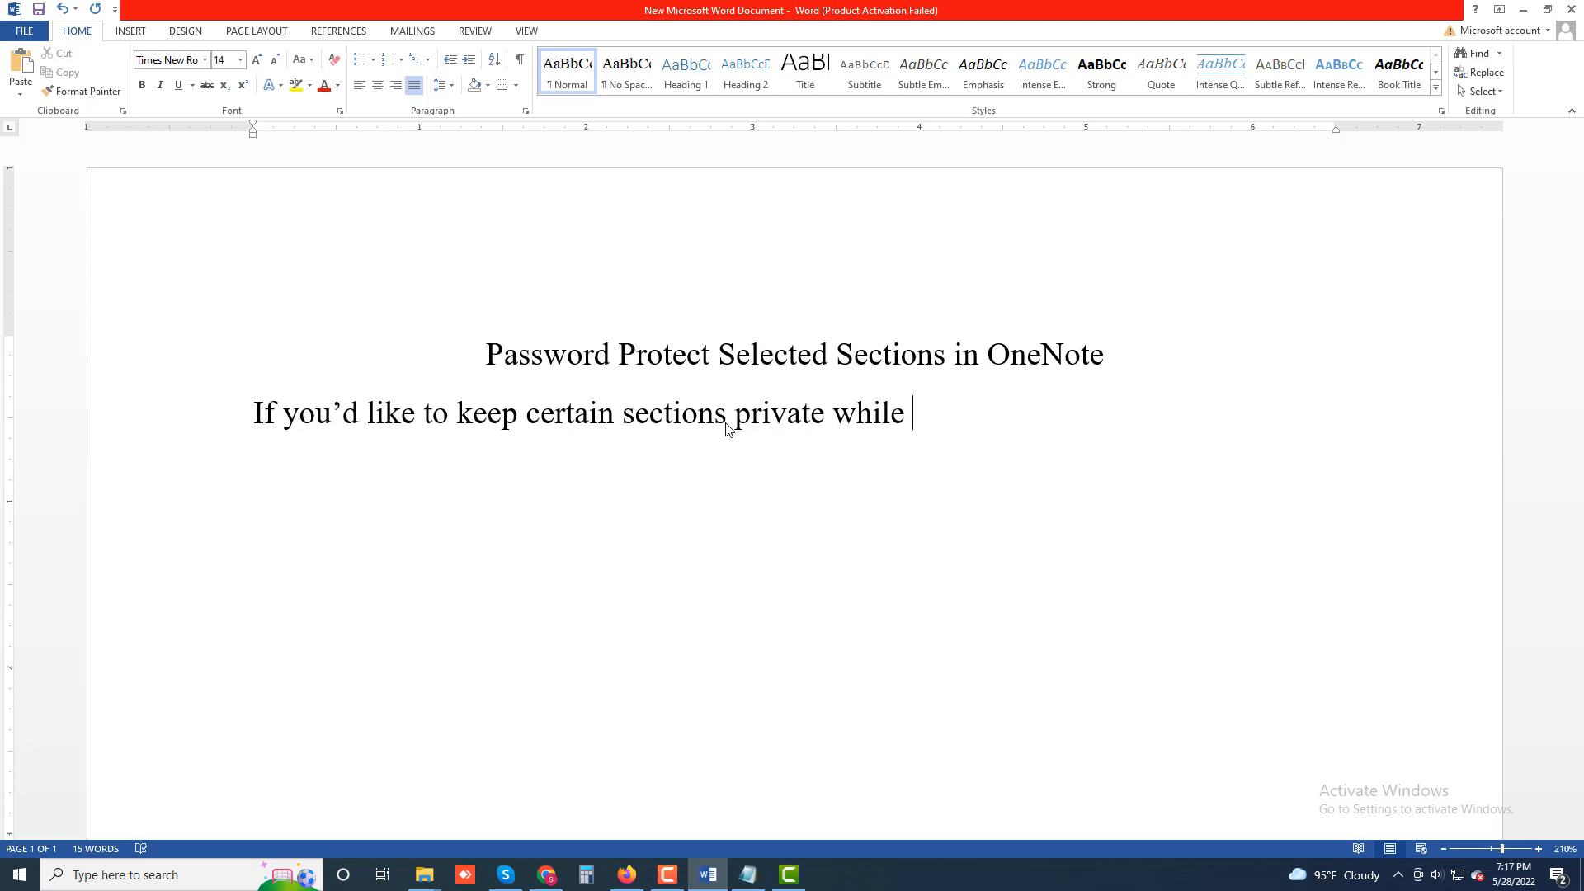
{"action": "type", "text": " sharing y"}
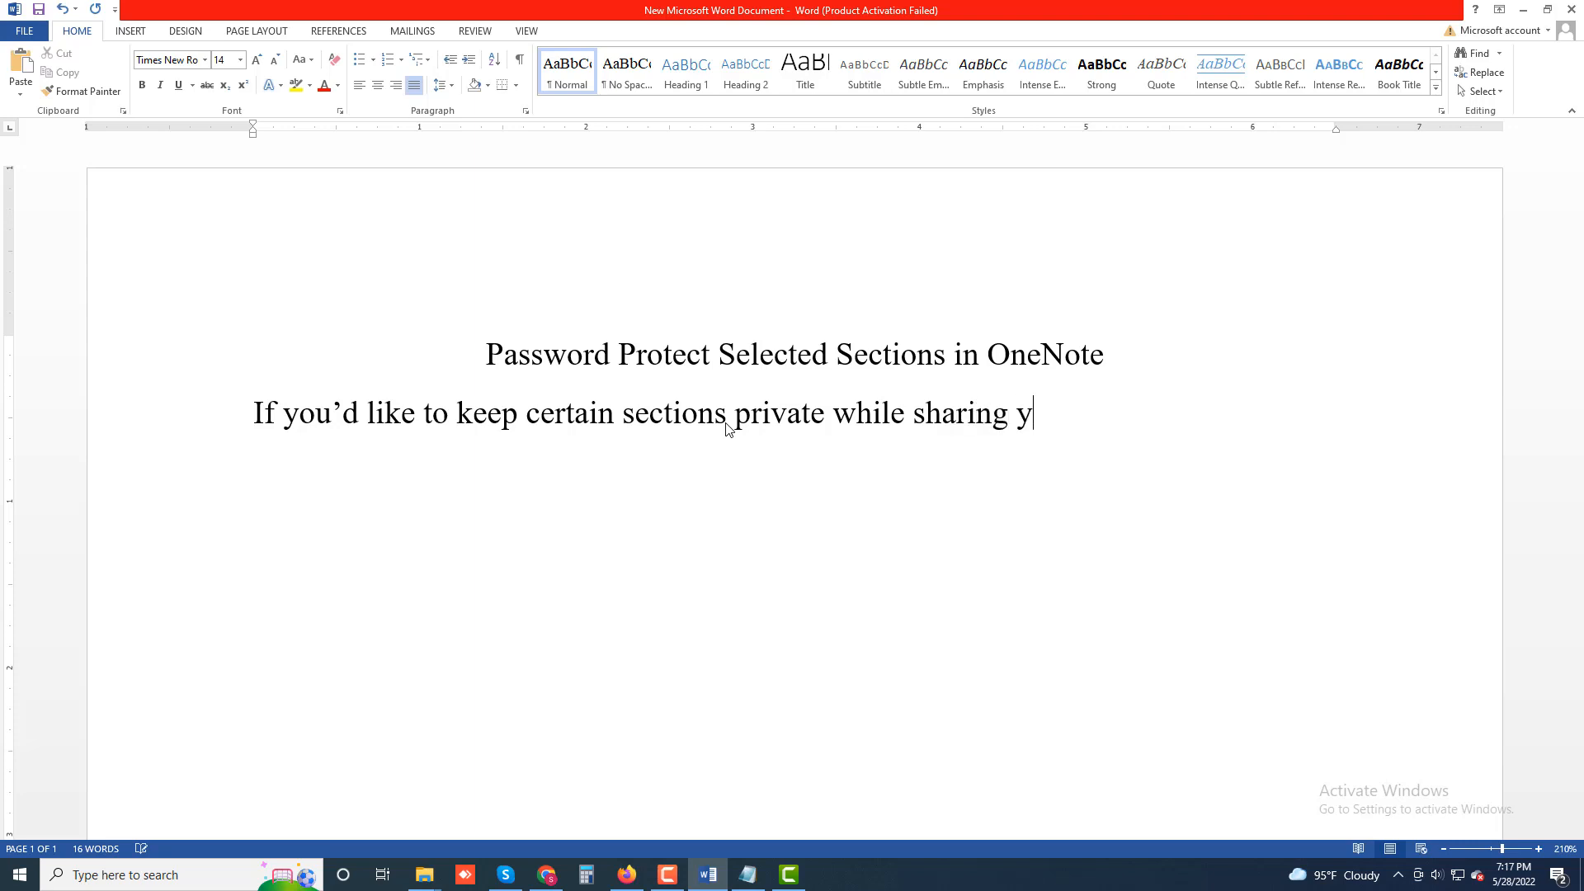
{"action": "type", "text": "our notes you "}
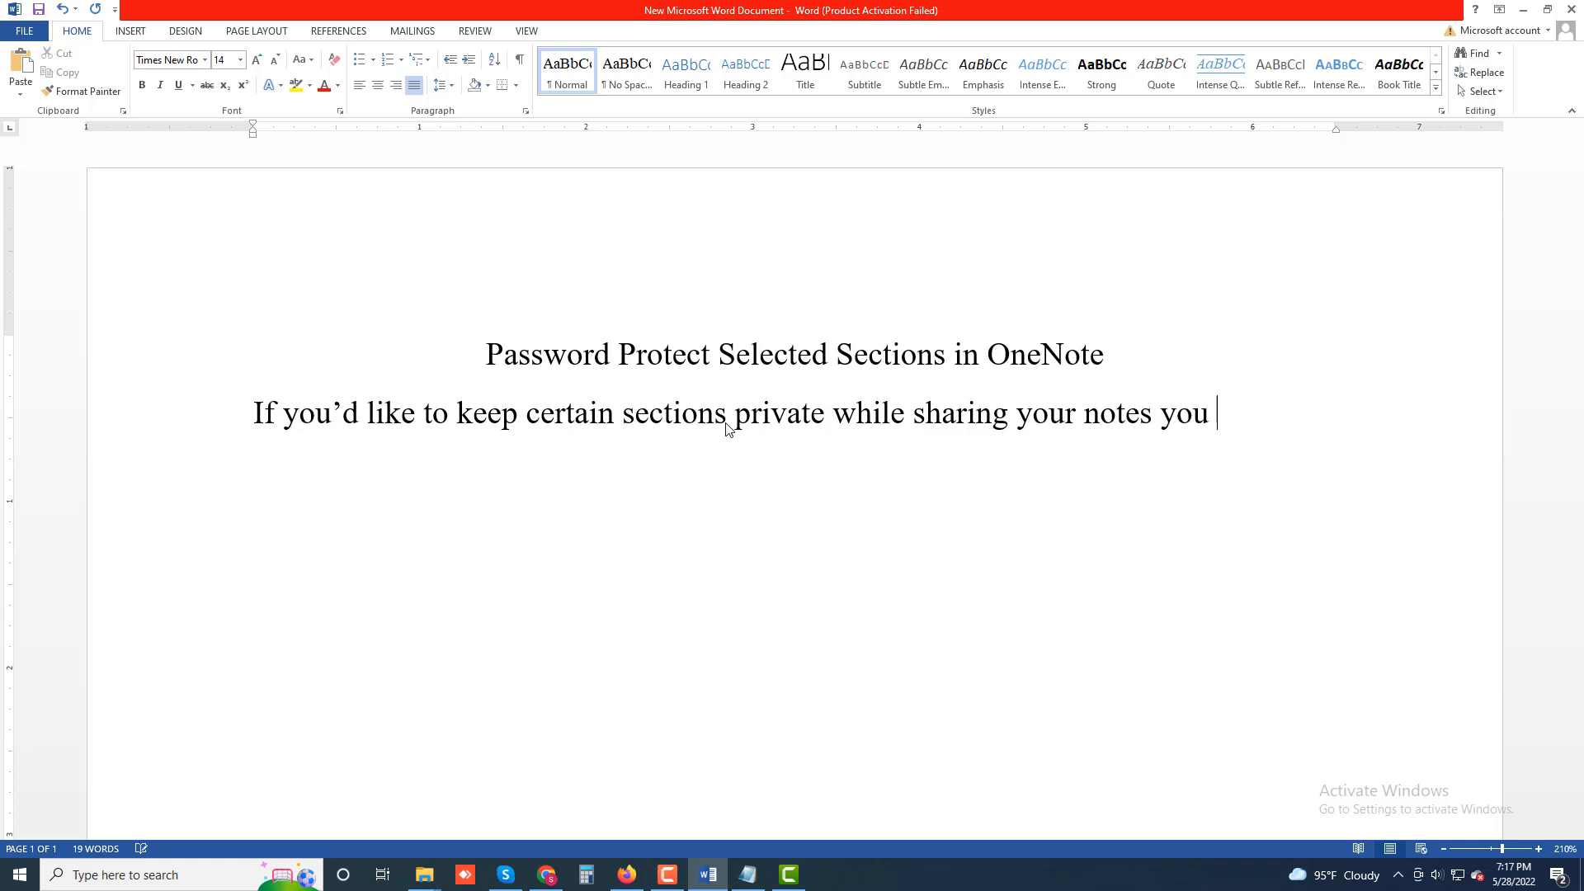
{"action": "type", "text": "can add passwor"}
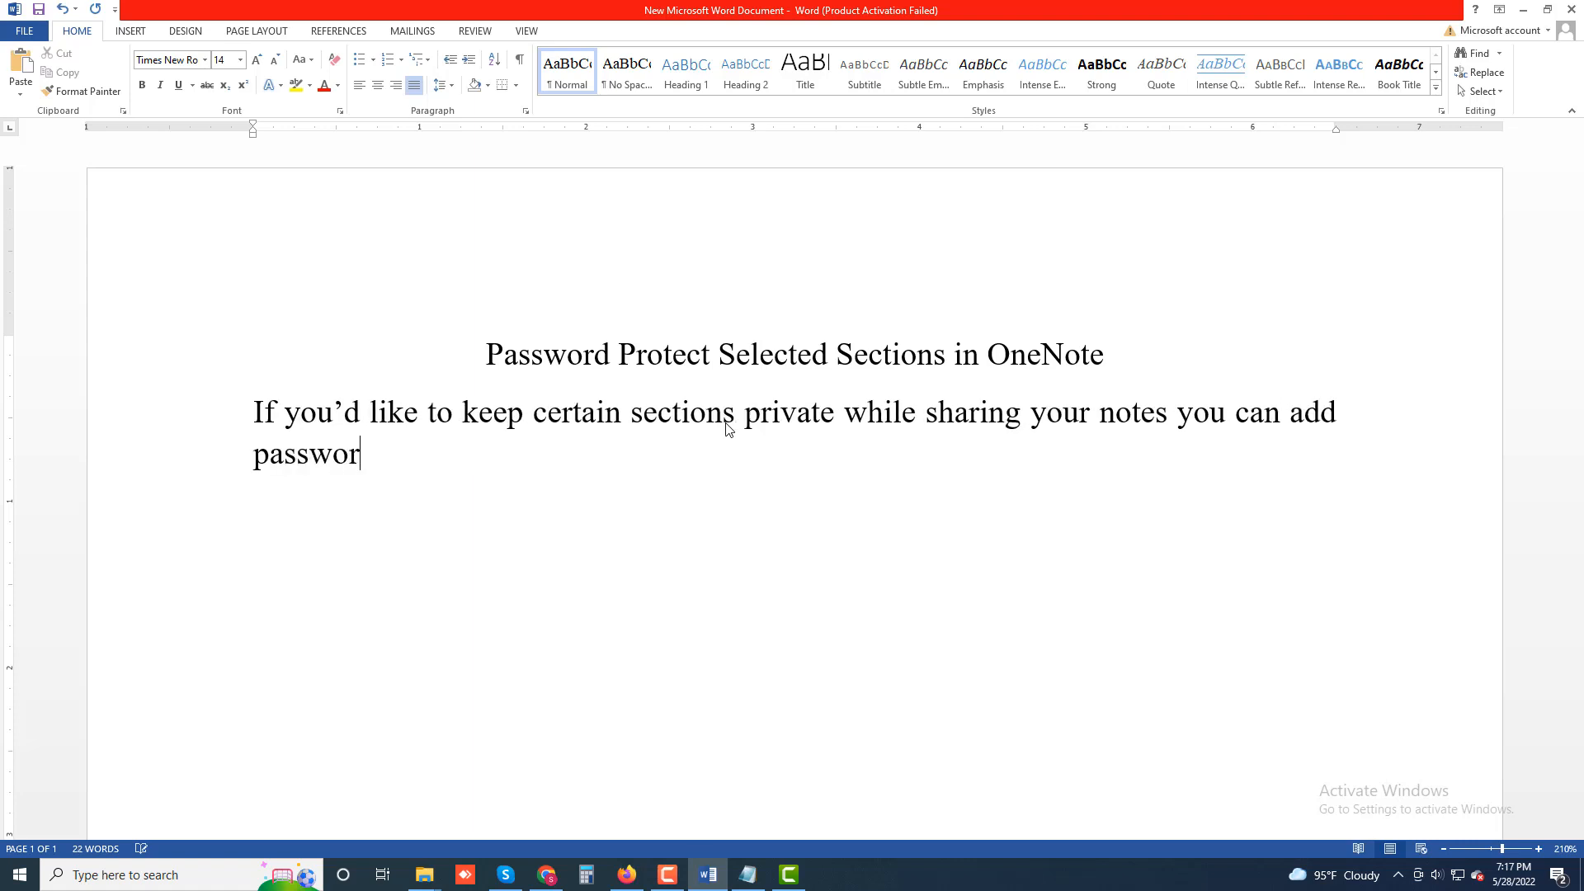
{"action": "type", "text": "d protection"}
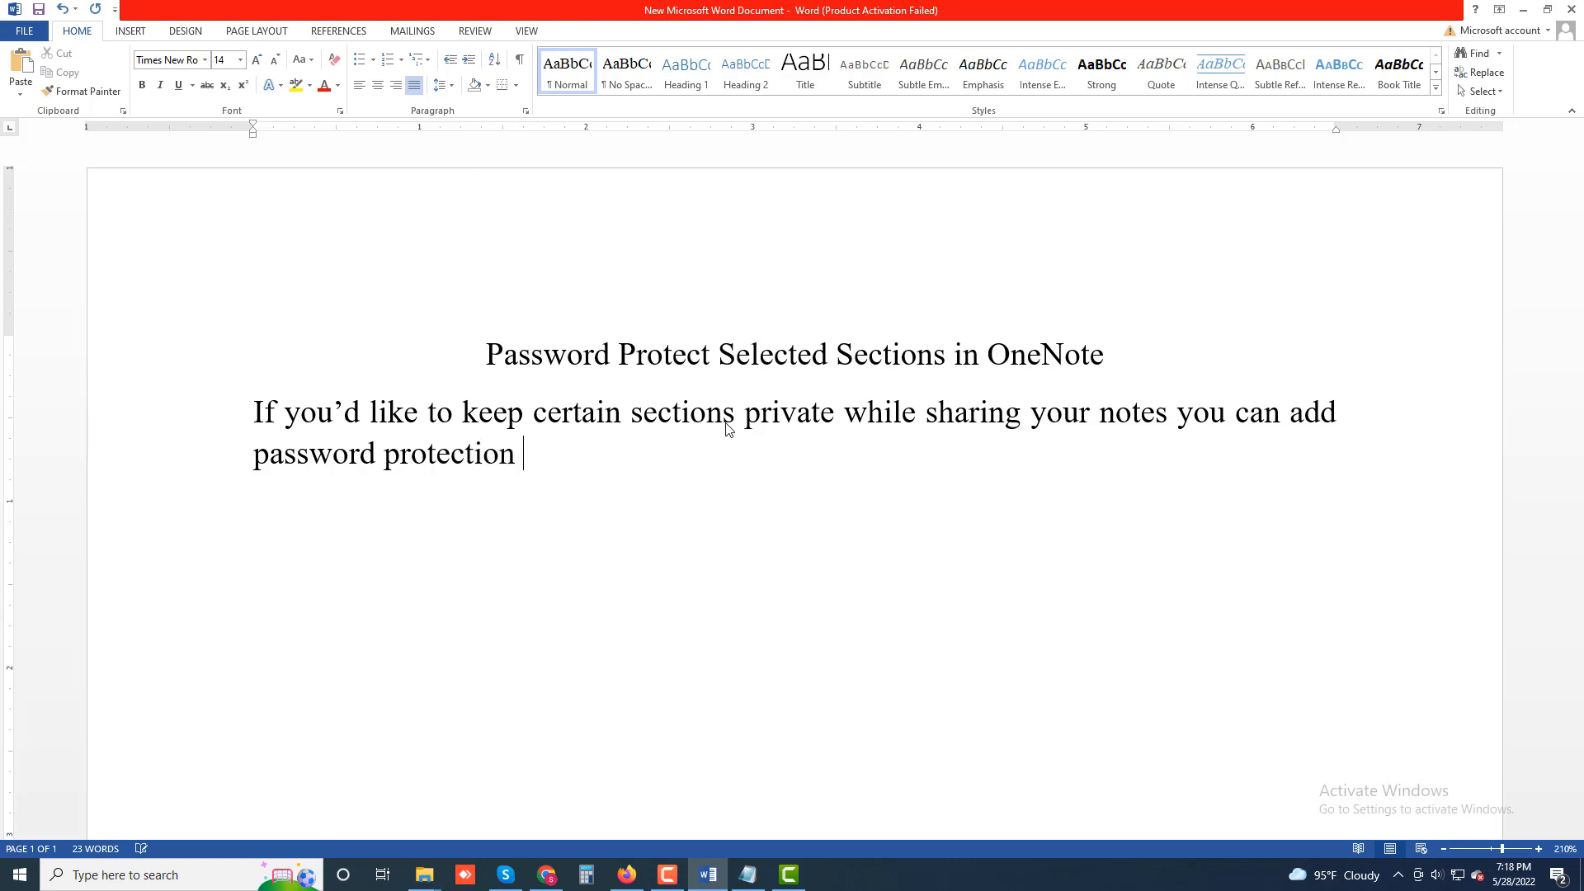
{"action": "type", "text": " to those spe"}
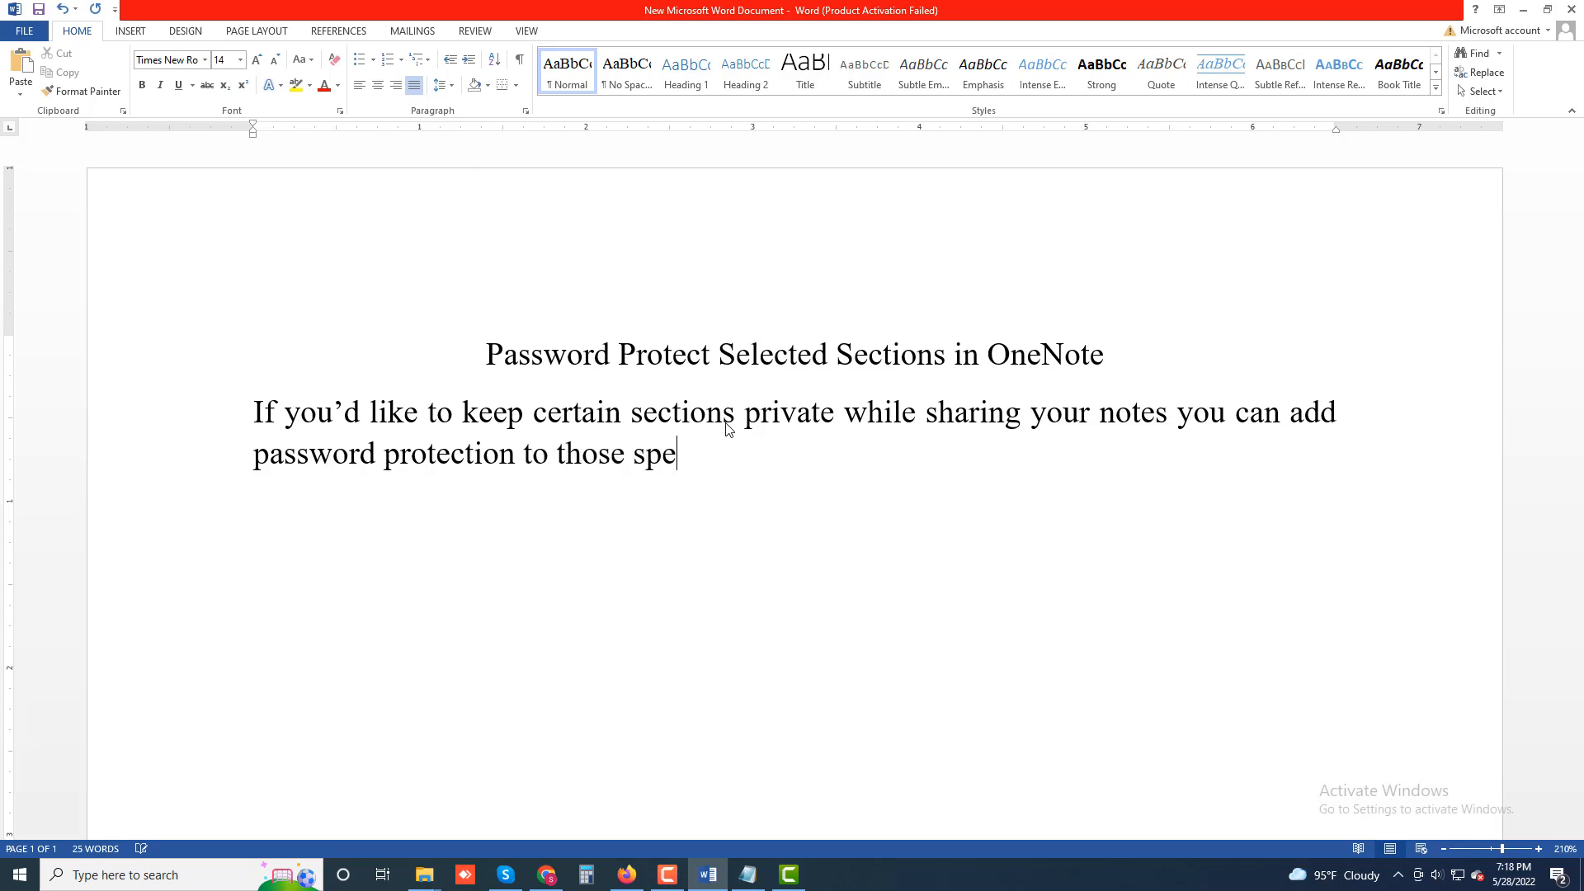
{"action": "type", "text": "cific sections"}
Continue the sentence with "add password protection to those specific sections".
{"action": "key", "text": "BackSpace"}
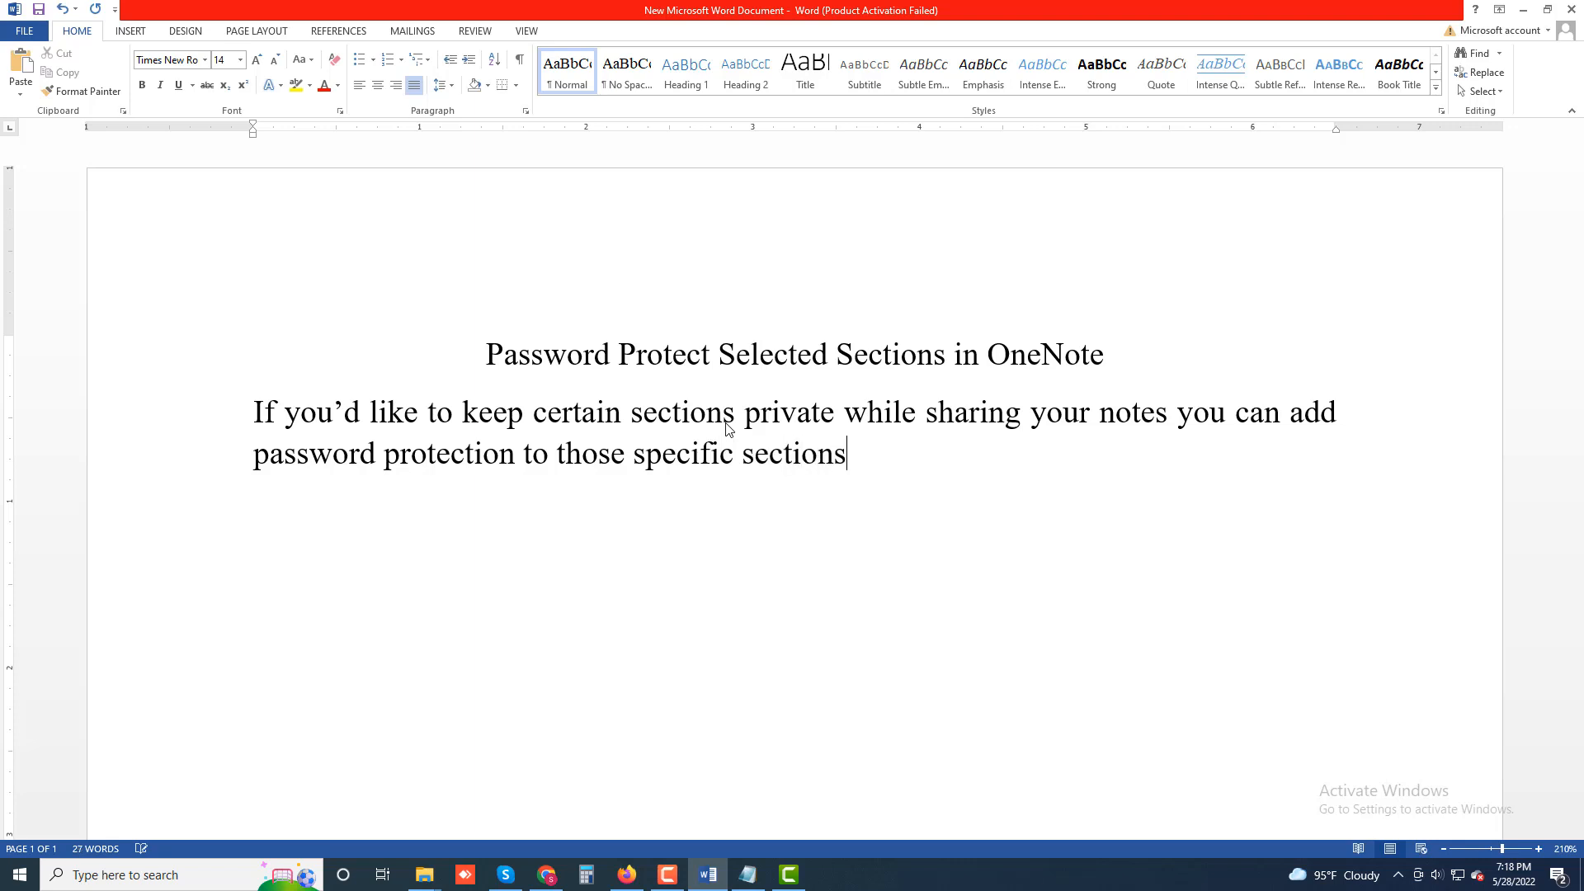
Add ". Then, when a user attemts to open those sections, the", fixing a typo in "Then".
{"action": "type", "text": ". Then, when a use"}
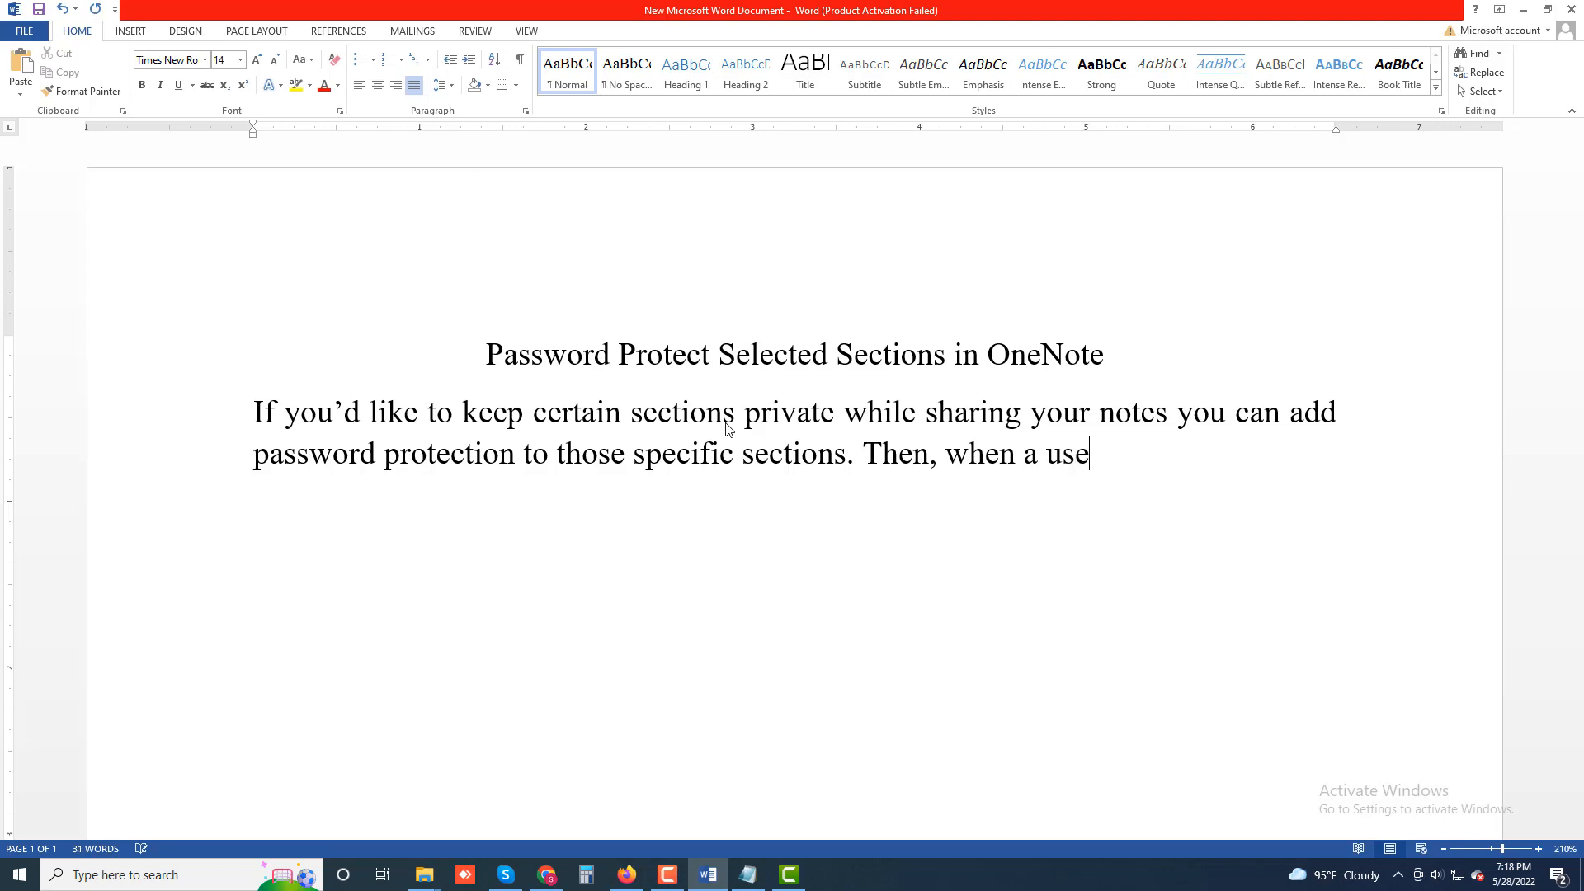
{"action": "type", "text": "r attemts "}
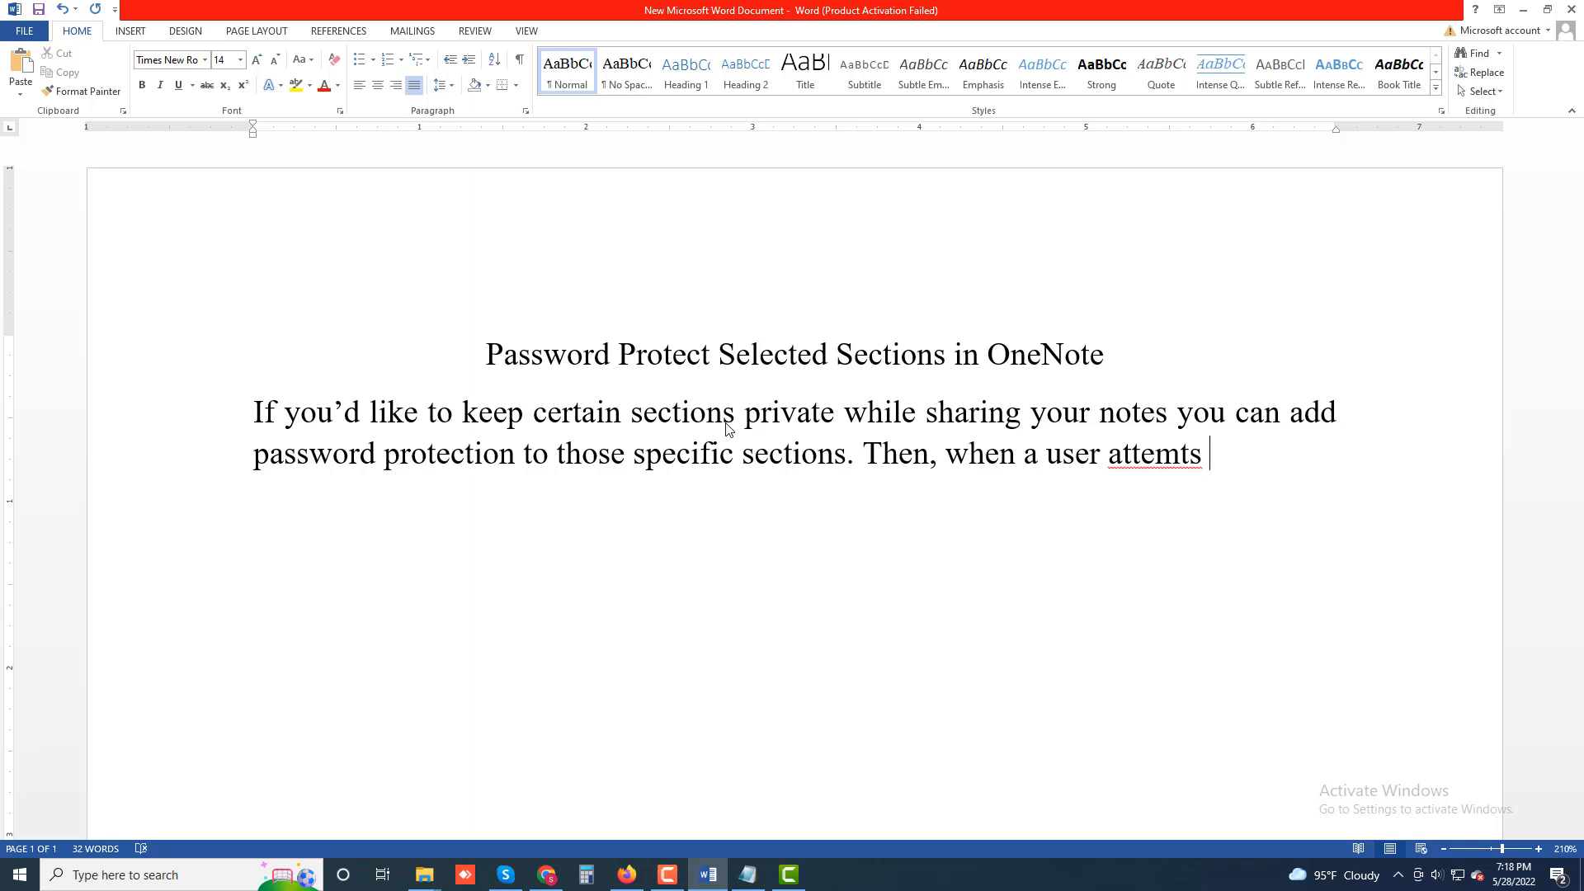
{"action": "type", "text": "to open those "}
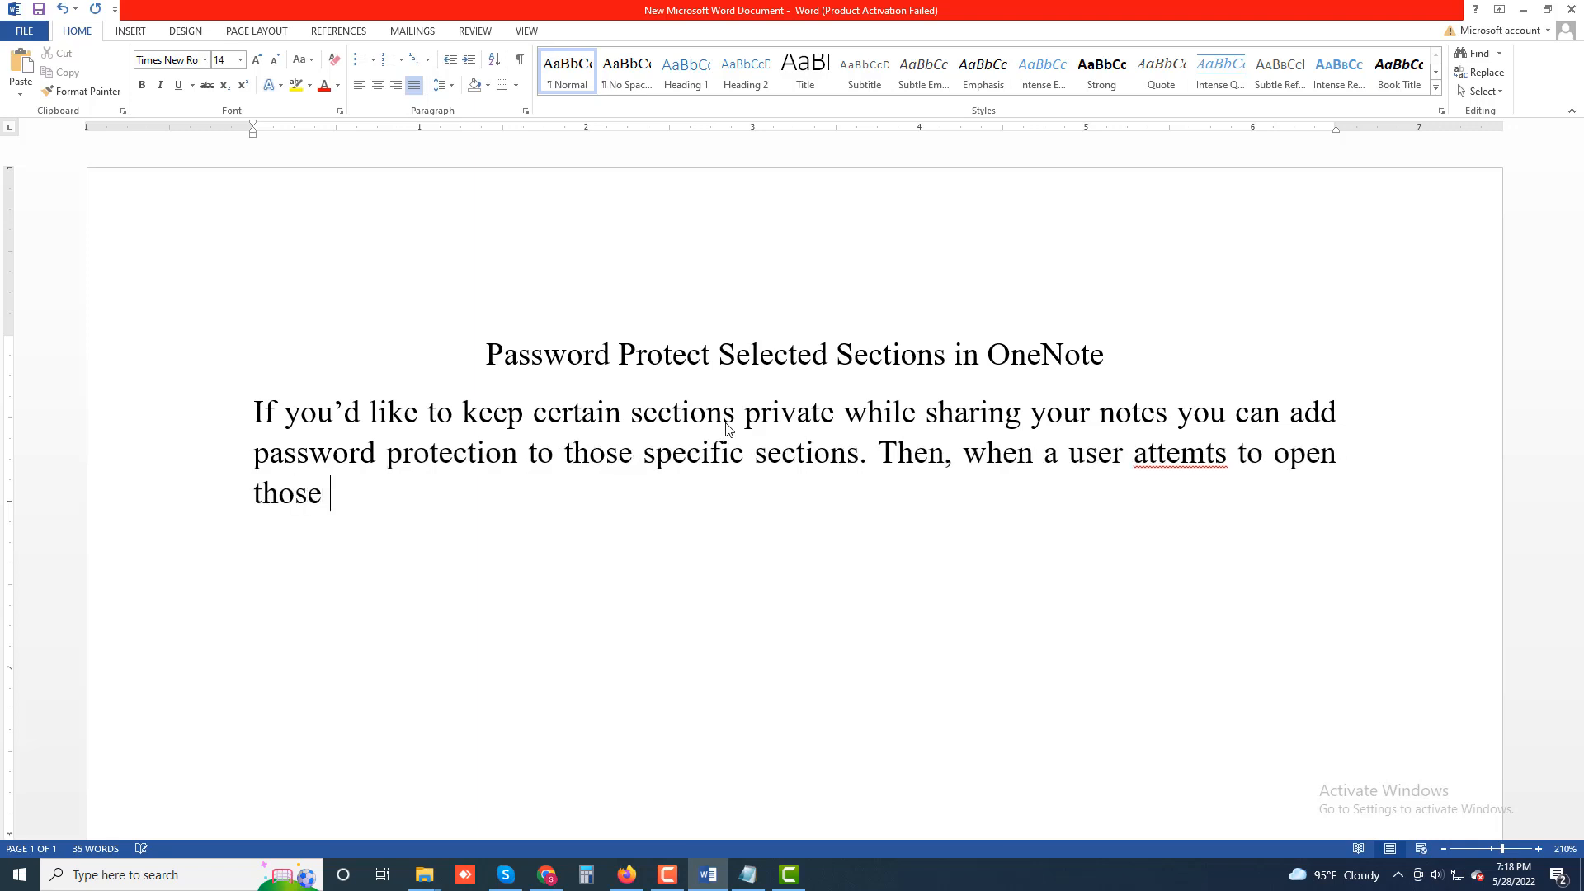
{"action": "type", "text": "sections, the"}
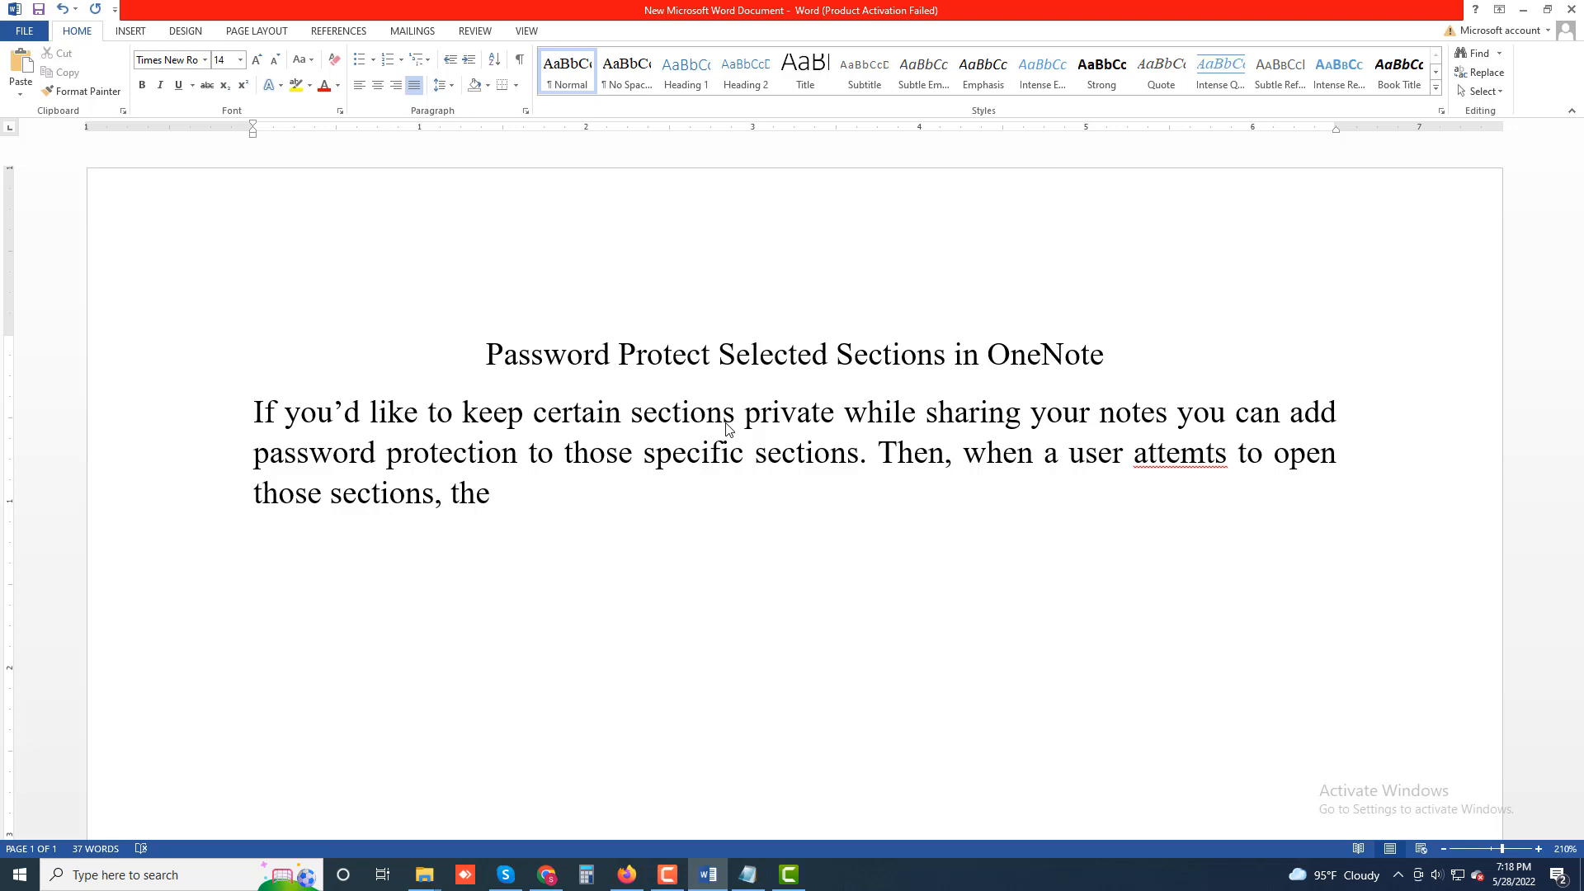
Continue with "y'll have to enter the correct".
{"action": "type", "text": "y"}
{"action": "type", "text": "'"}
{"action": "type", "text": "ll ha"}
{"action": "type", "text": "ve "}
{"action": "type", "text": "to "}
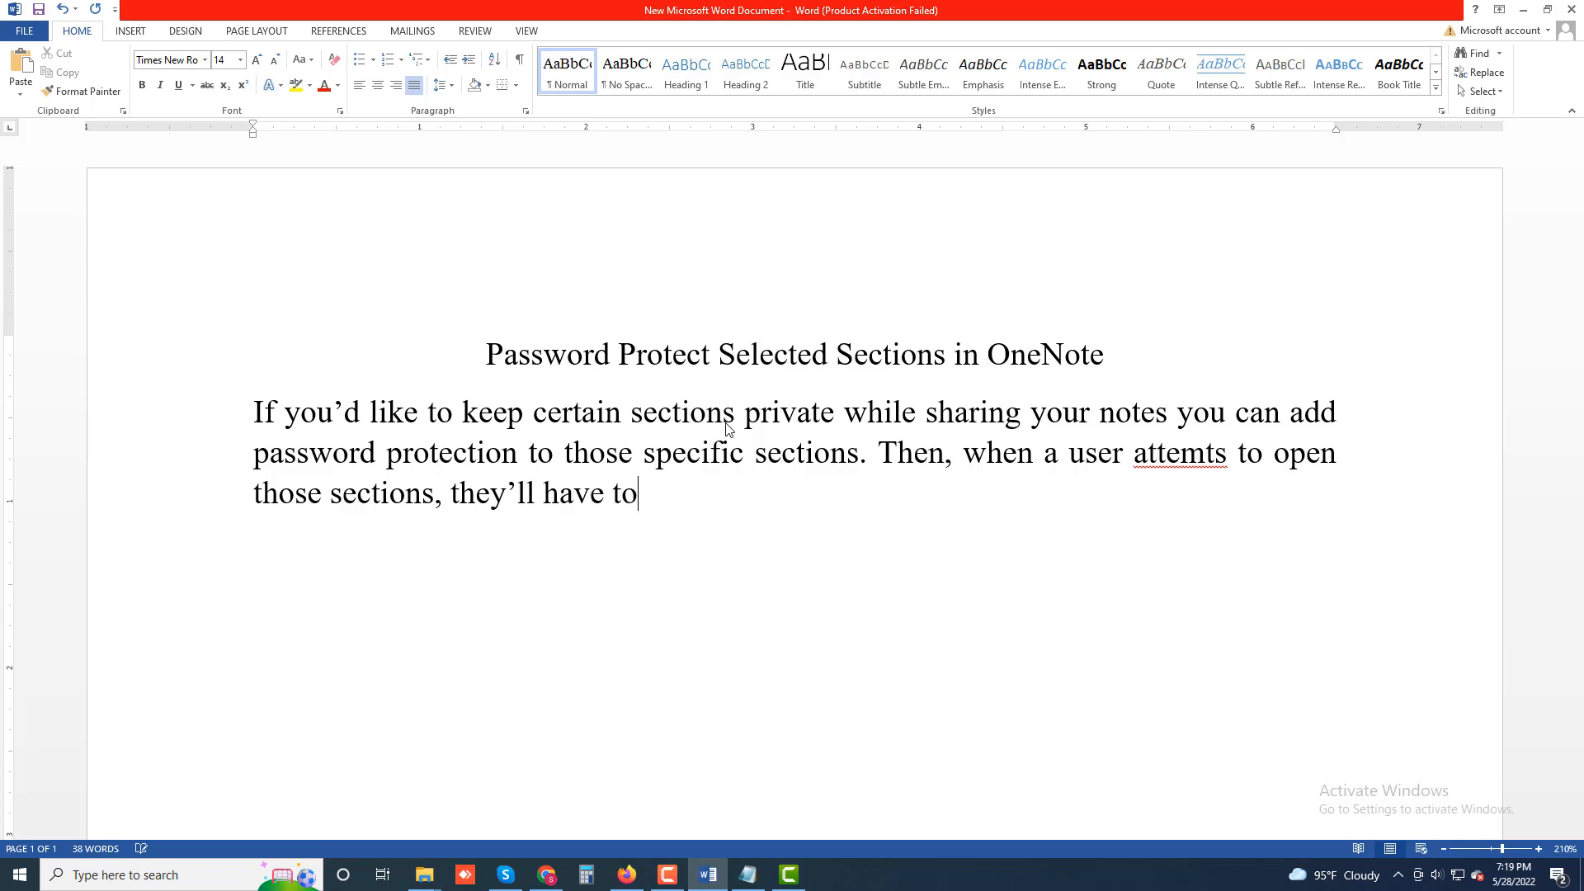
{"action": "type", "text": "enter the co"}
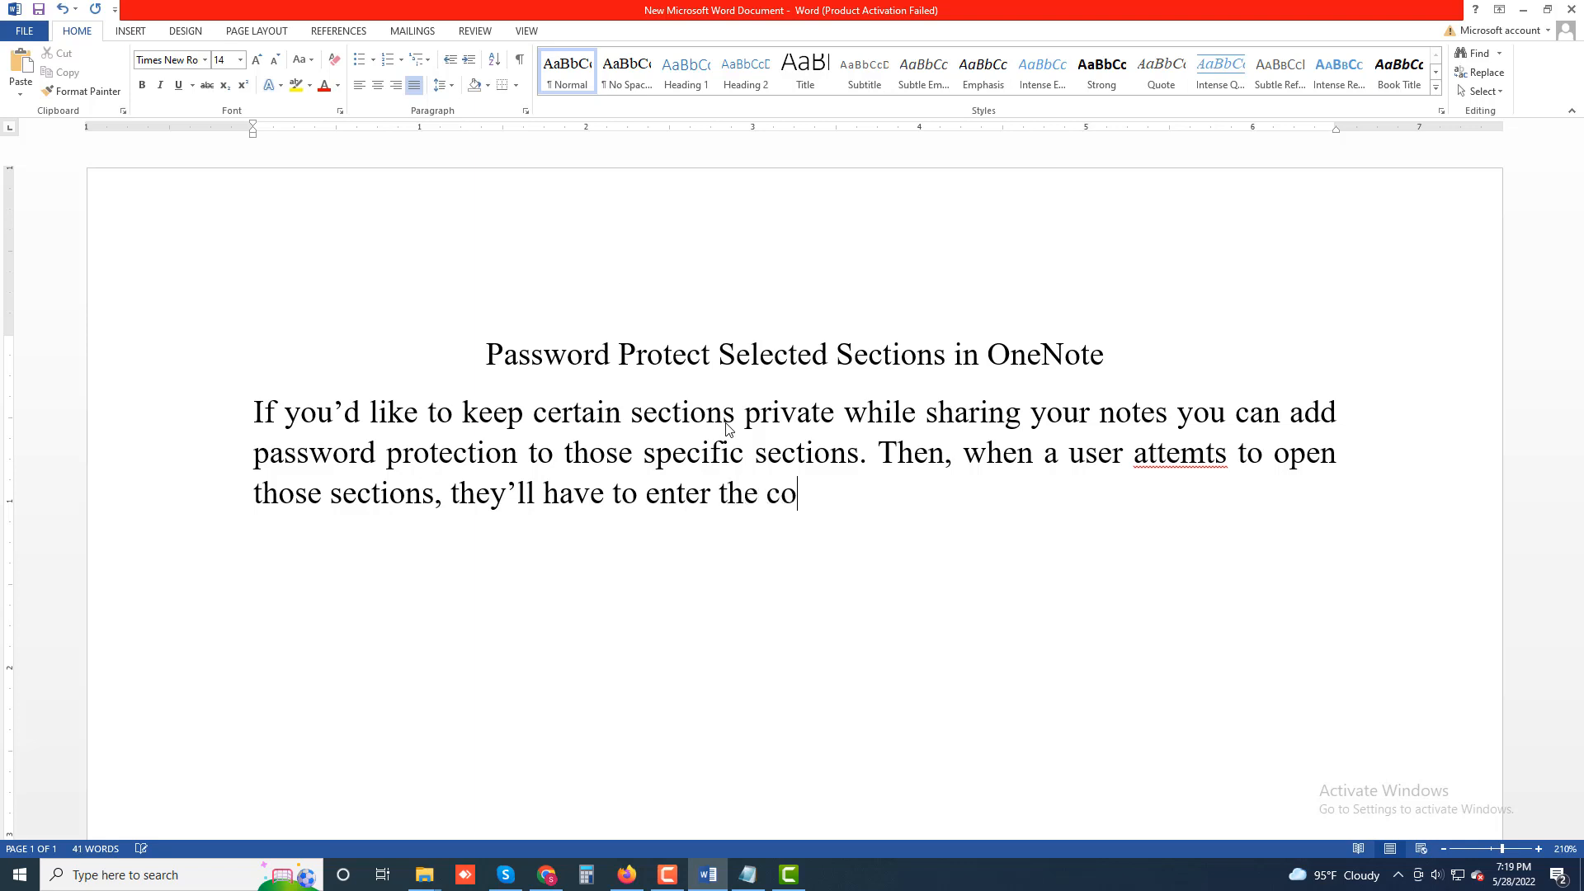
{"action": "type", "text": "rrect"}
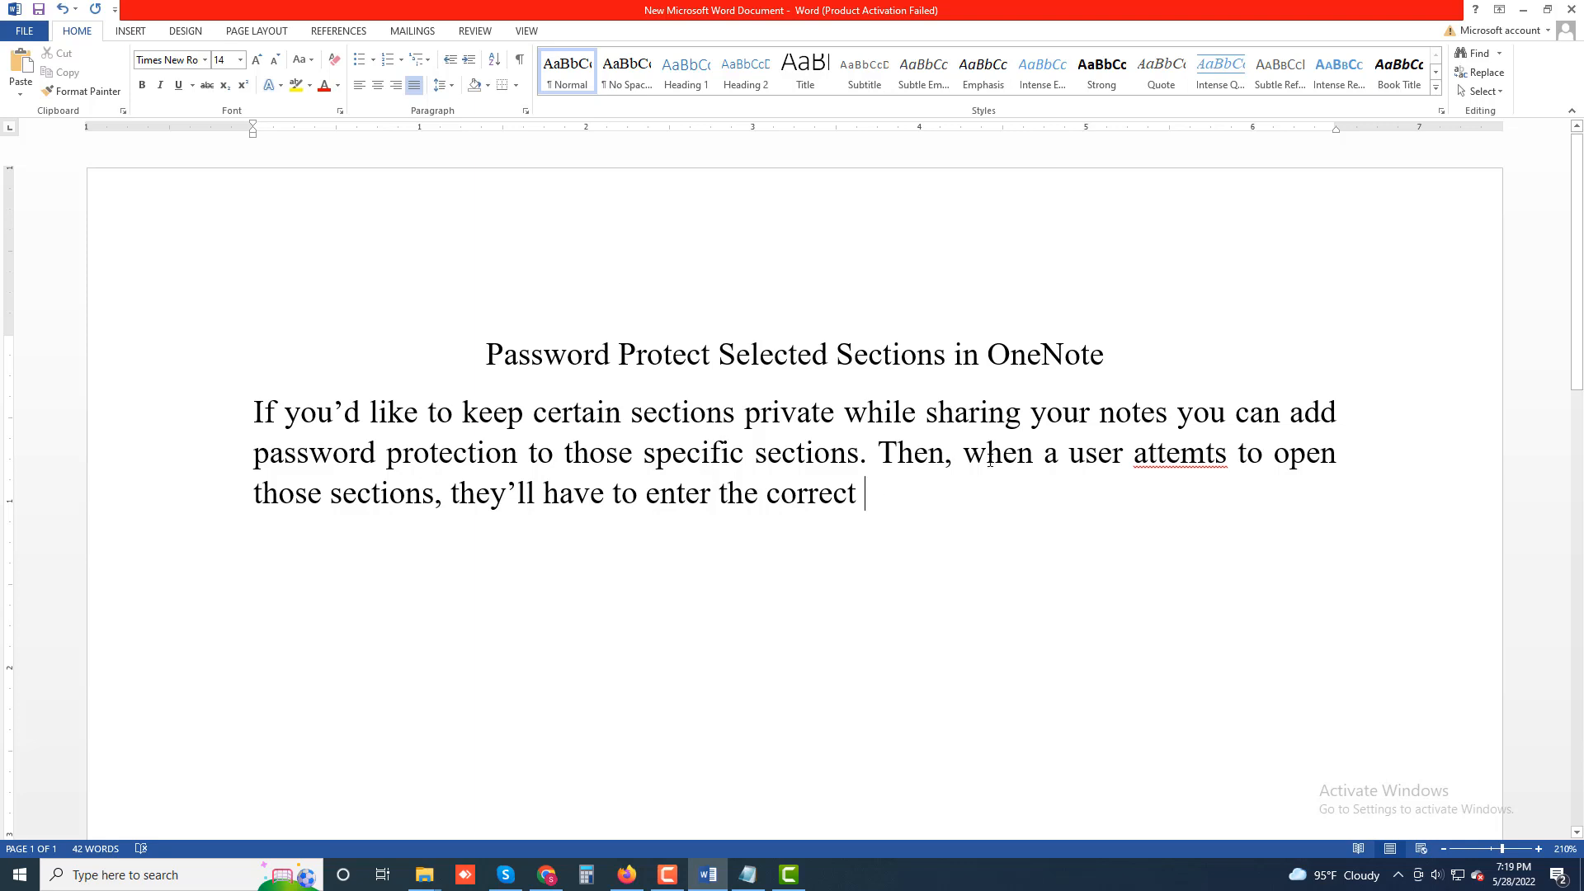
Correct the misspelled word "attemts" to "attempts" using the spelling suggestion, and return to the end of the text.
{"action": "right_click", "coordinate": [1175, 460]}
{"action": "left_click", "coordinate": [1237, 526]}
{"action": "left_click", "coordinate": [985, 489]}
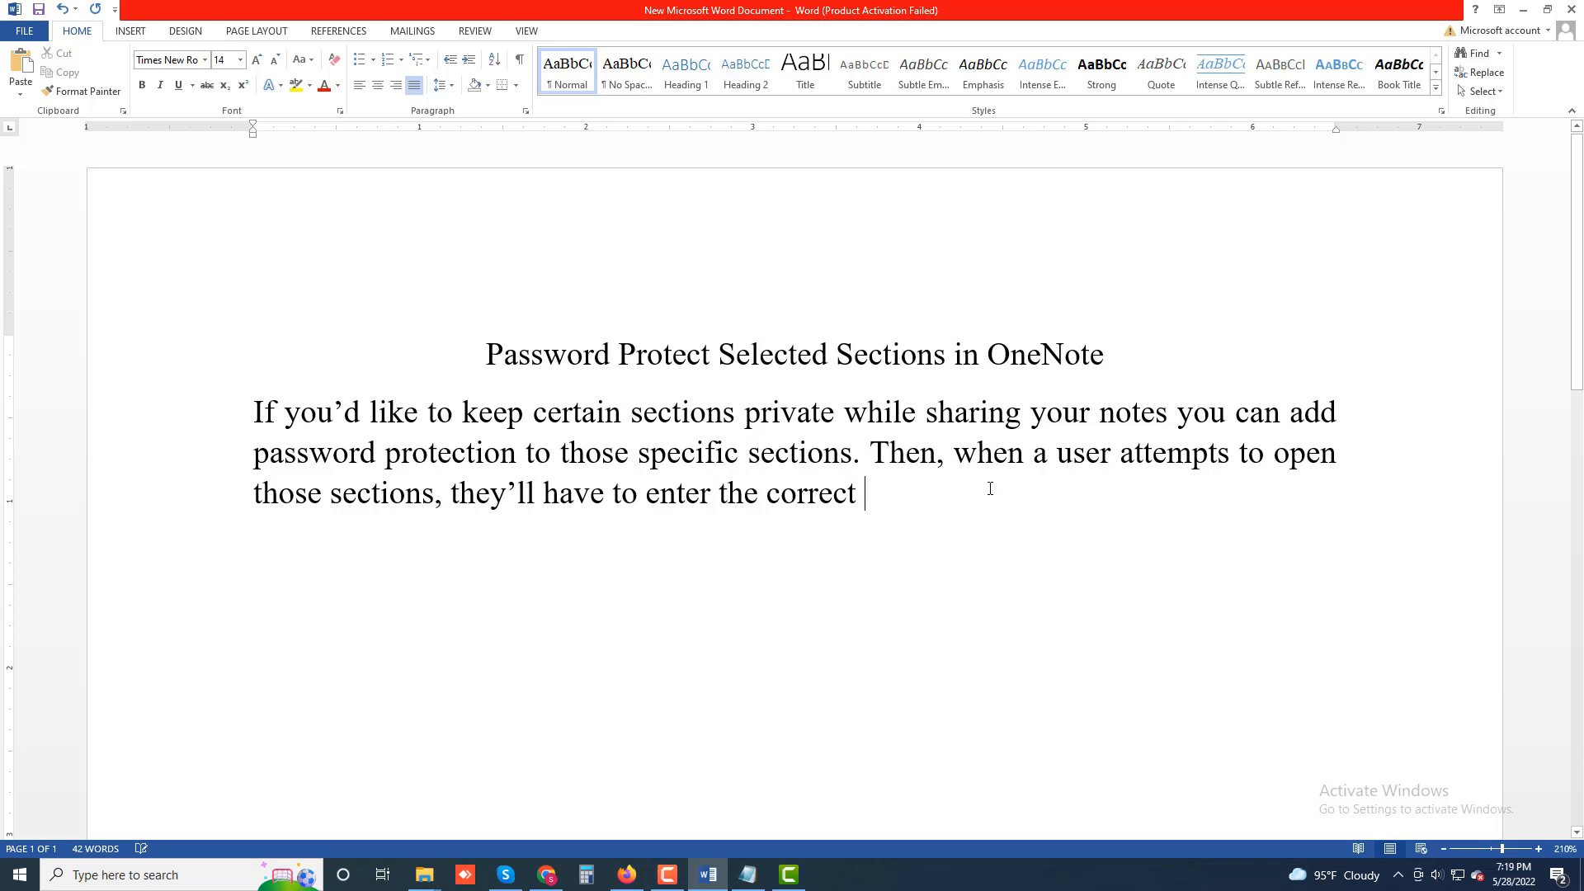
Finish the paragraph with "password before they're let in.".
{"action": "type", "text": "passwo"}
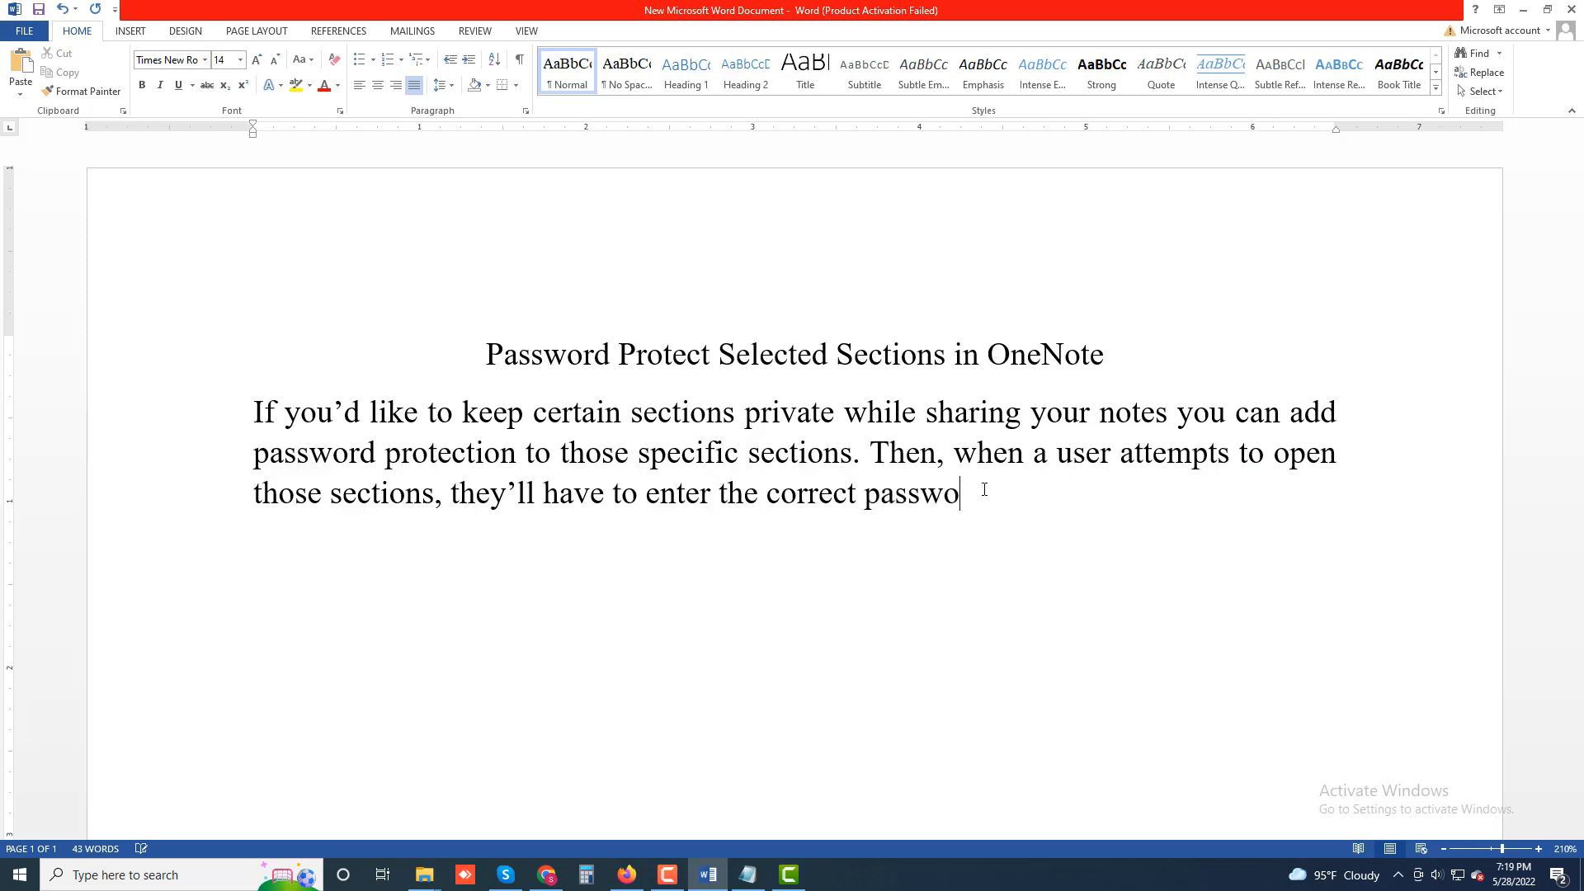
{"action": "type", "text": "rd before ther"}
{"action": "key", "text": "BackSpace"}
{"action": "type", "text": "y"}
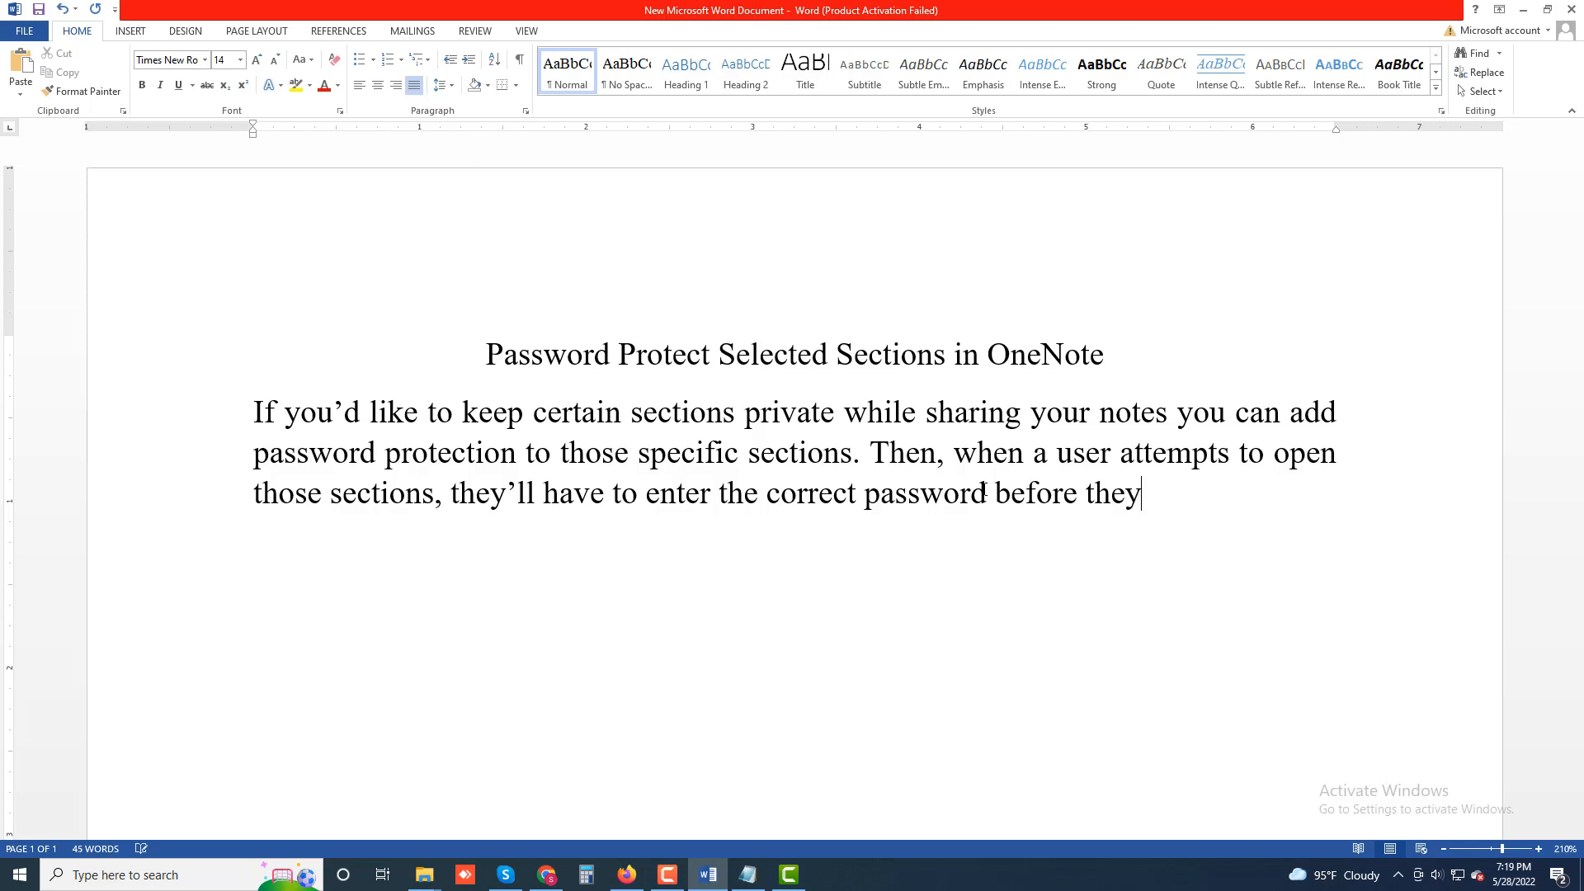
{"action": "type", "text": "'re "}
{"action": "type", "text": "let in"}
{"action": "type", "text": "."}
Start a new paragraph reading "To add password protection".
{"action": "key", "text": "Return"}
{"action": "type", "text": "A"}
{"action": "key", "text": "BackSpace"}
{"action": "type", "text": "To add"}
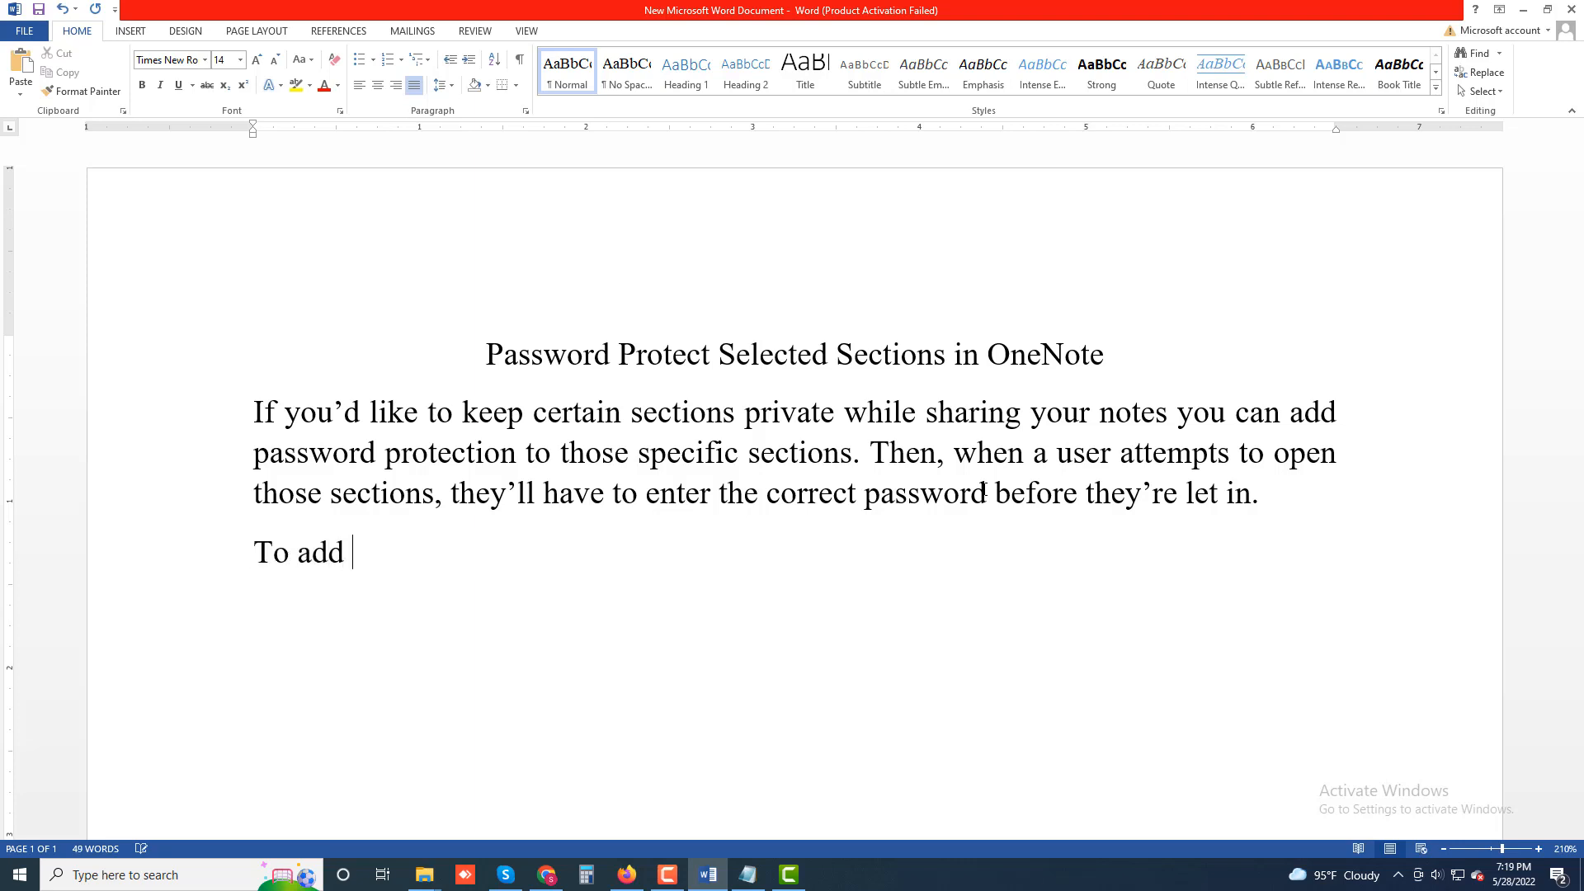
{"action": "type", "text": " password p"}
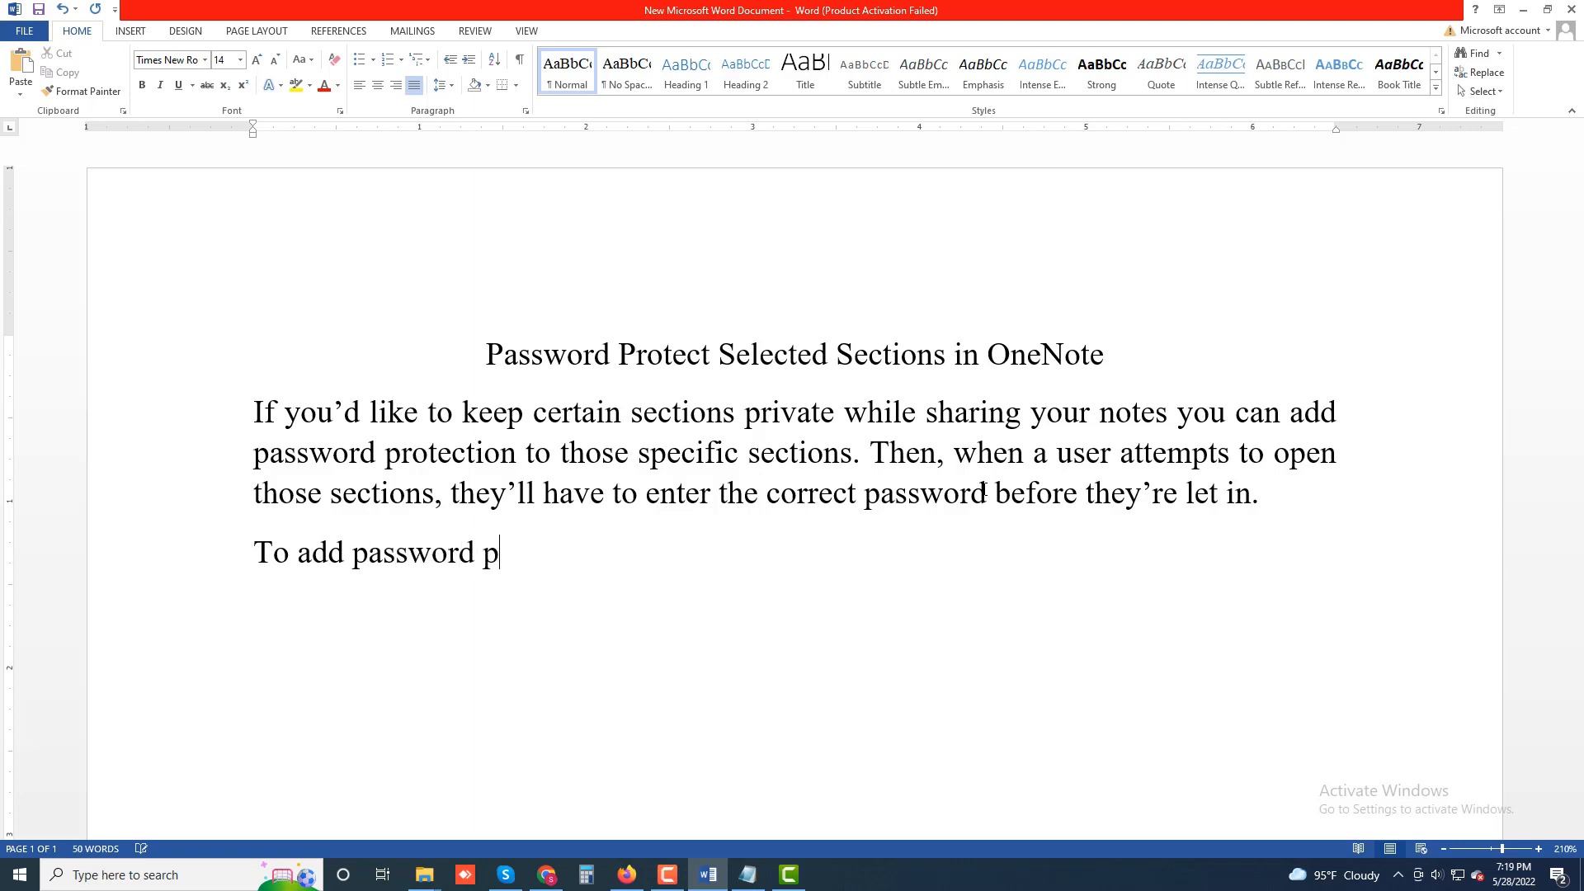
{"action": "type", "text": "rotection"}
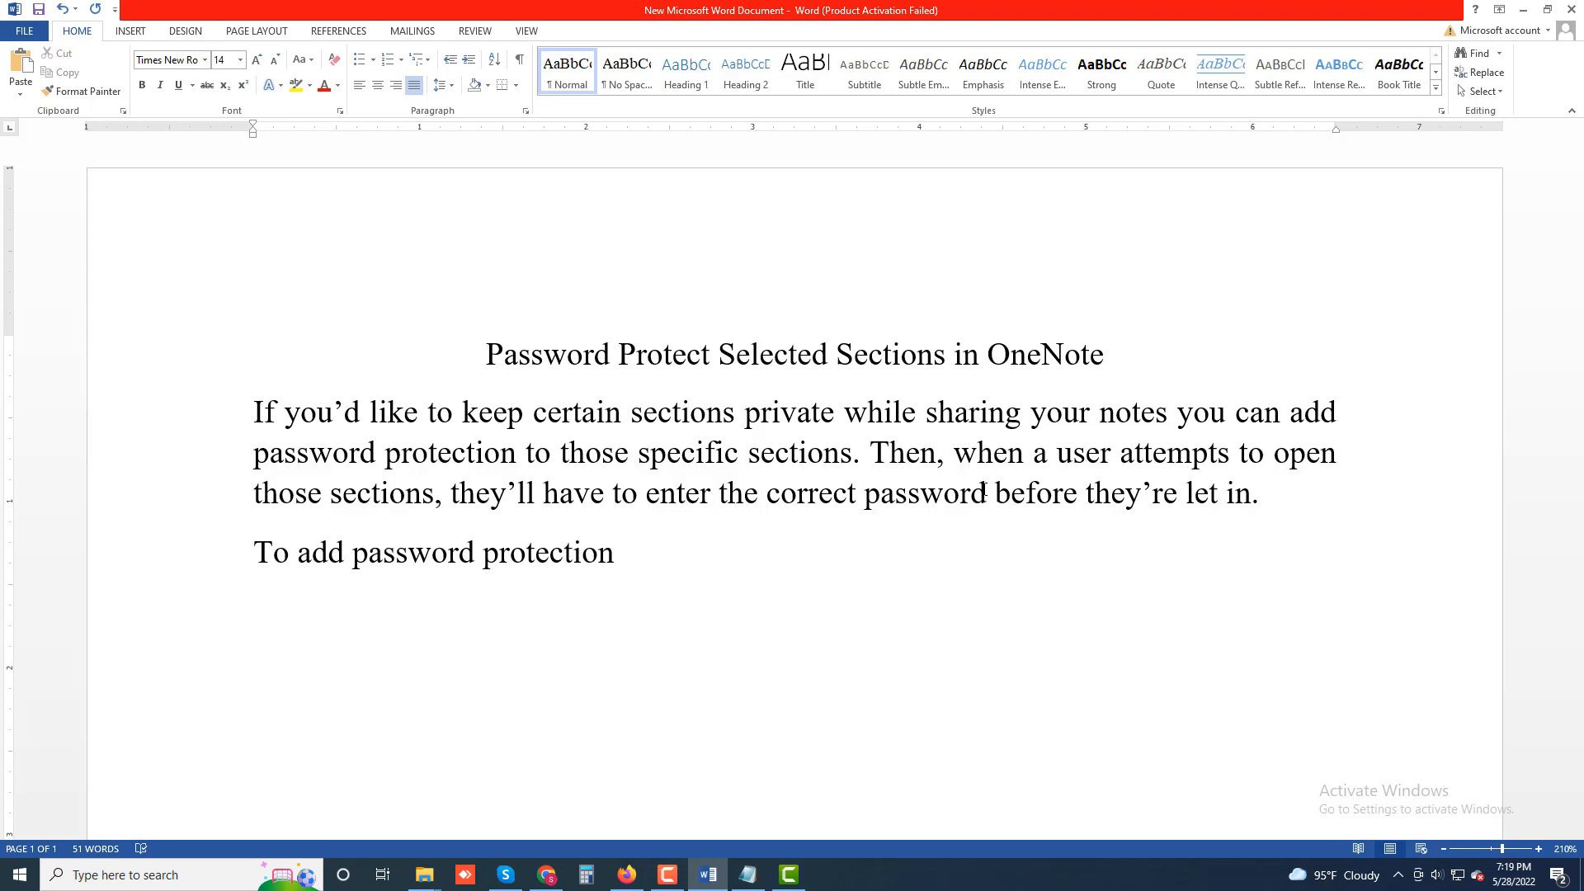
{"action": "type", "text": ", right-click"}
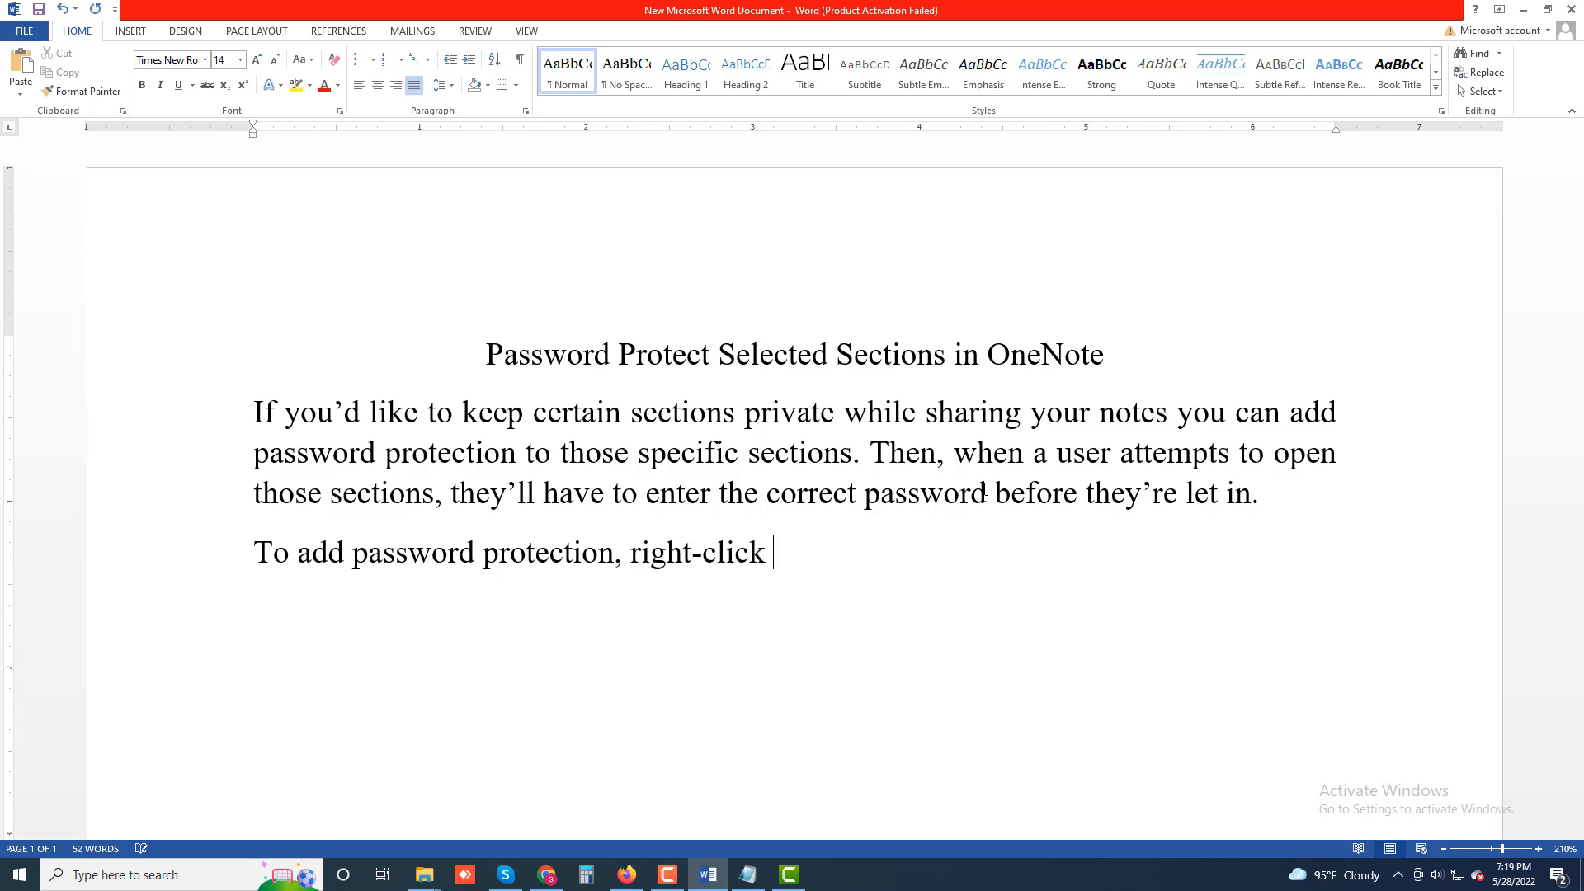
{"action": "type", "text": " the section"}
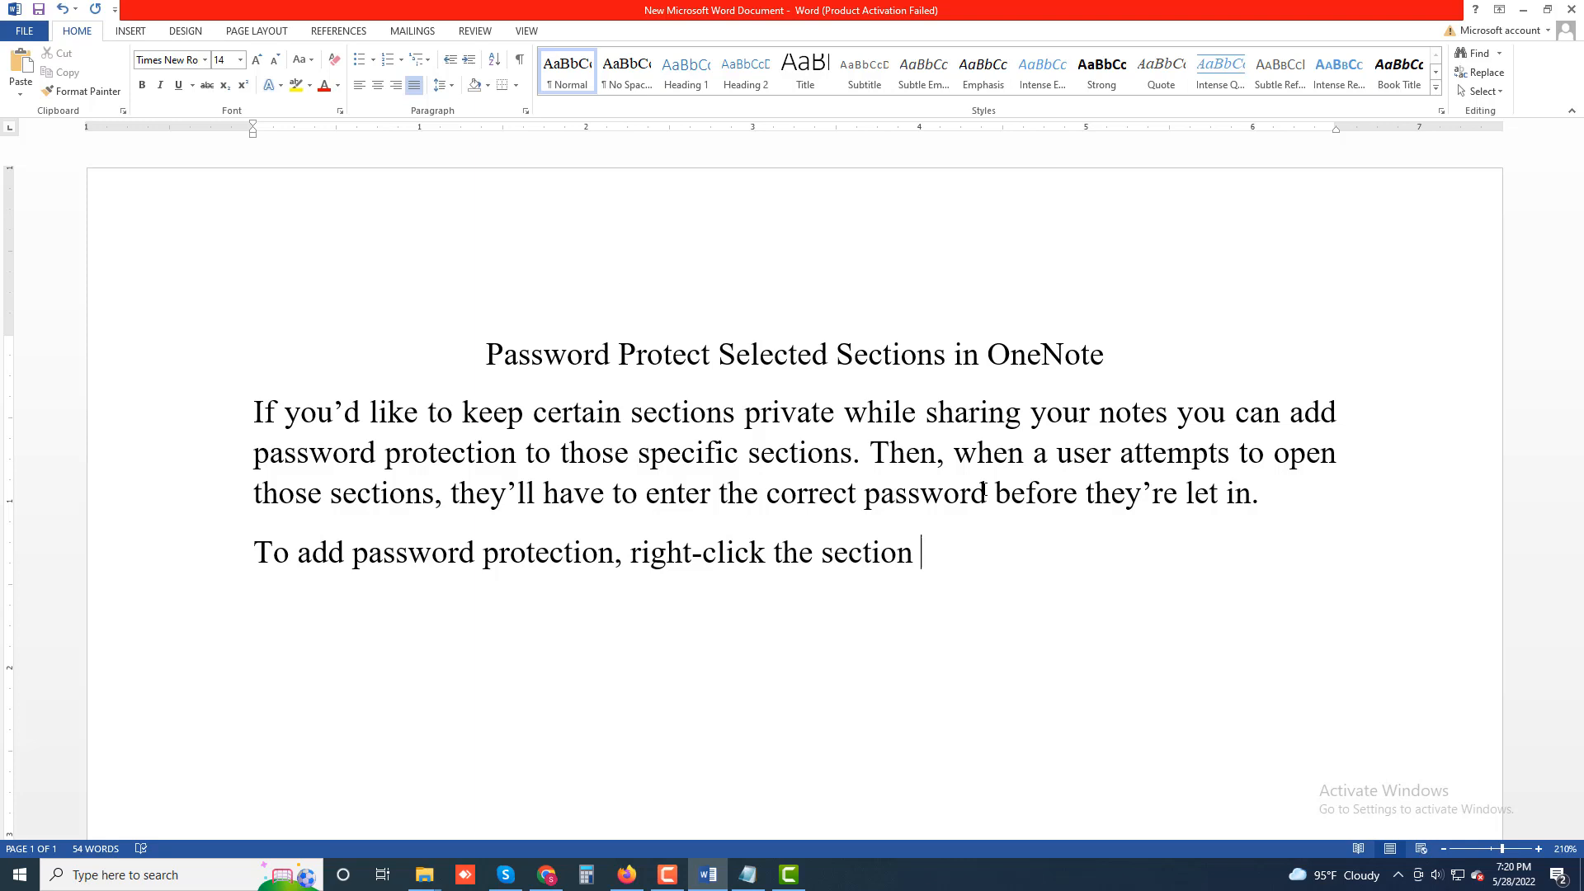
{"action": "type", "text": " you want t"}
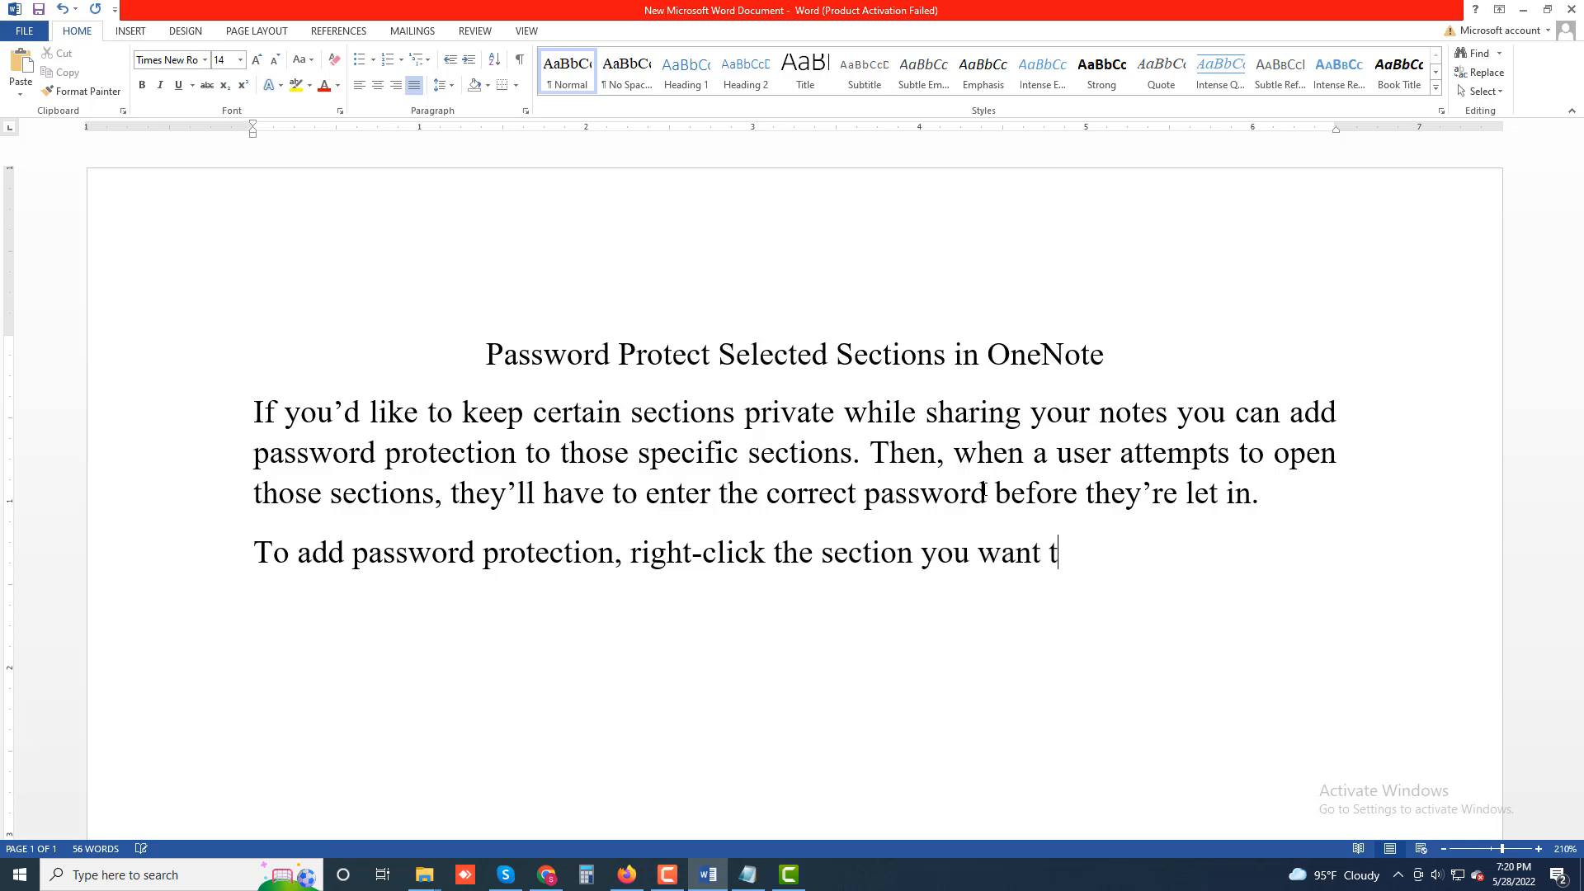
{"action": "type", "text": "o protect"}
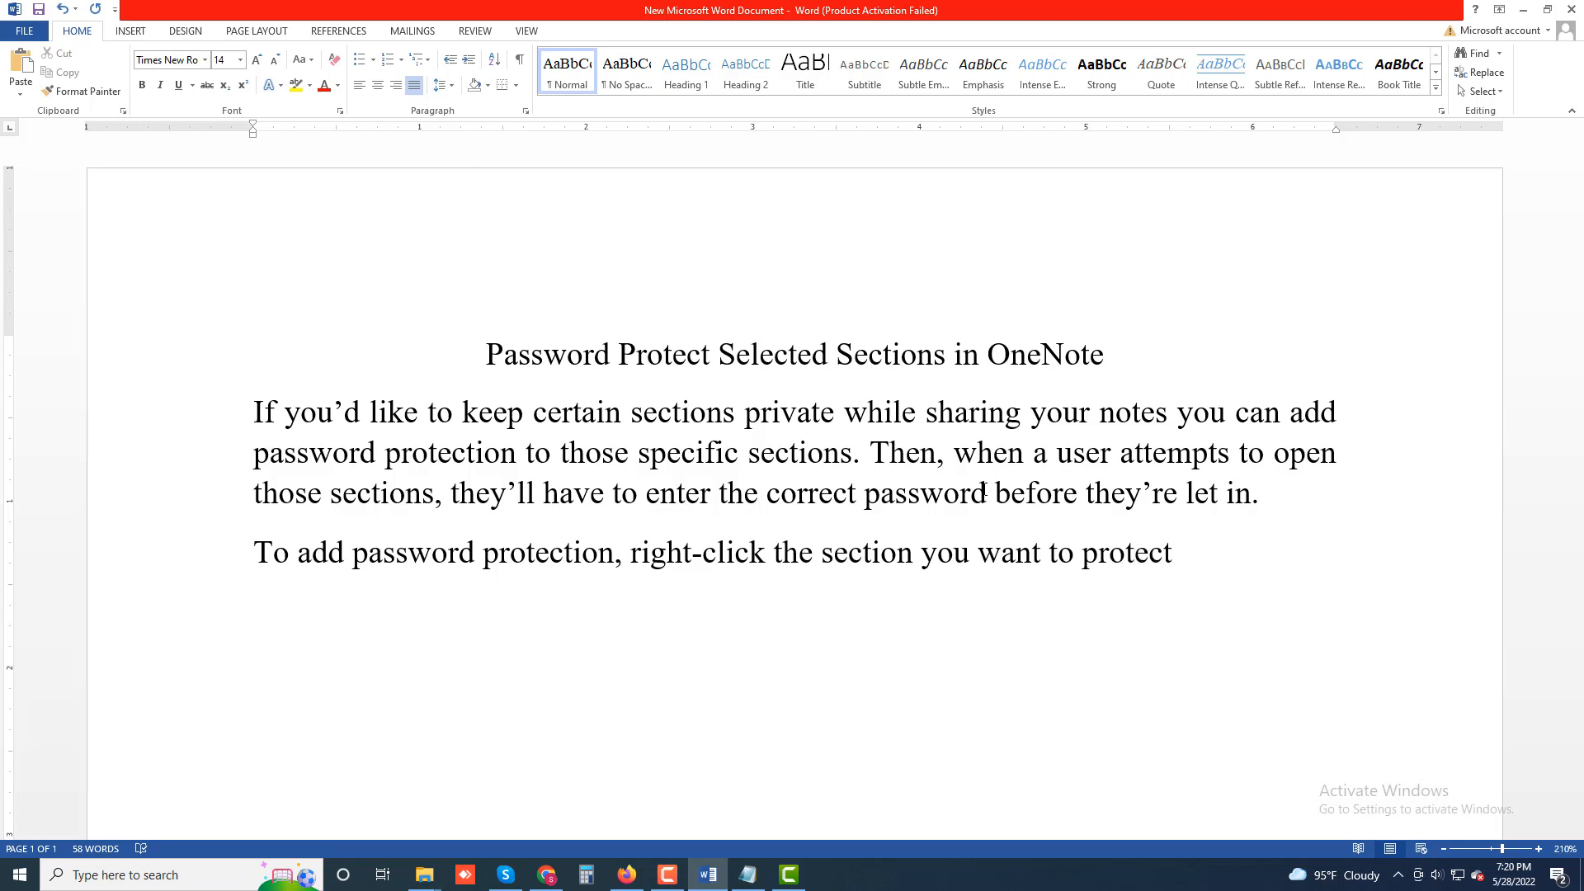
Finish the sentence with "and choose Password Ptotect This Section from the menu.".
{"action": "type", "text": "and choose Pass"}
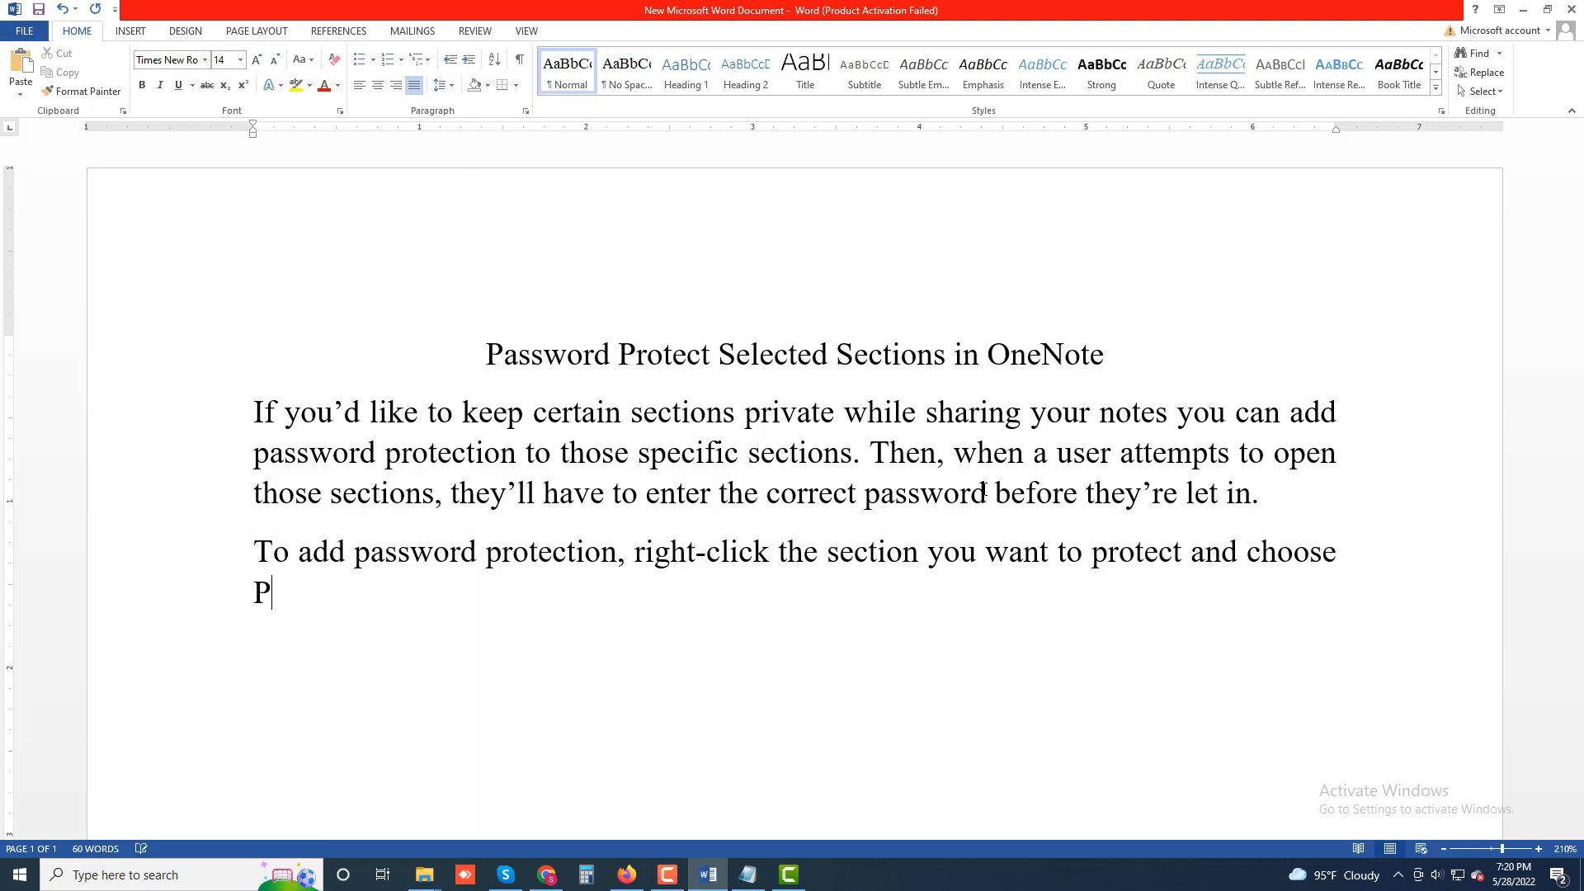
{"action": "type", "text": "word Pto"}
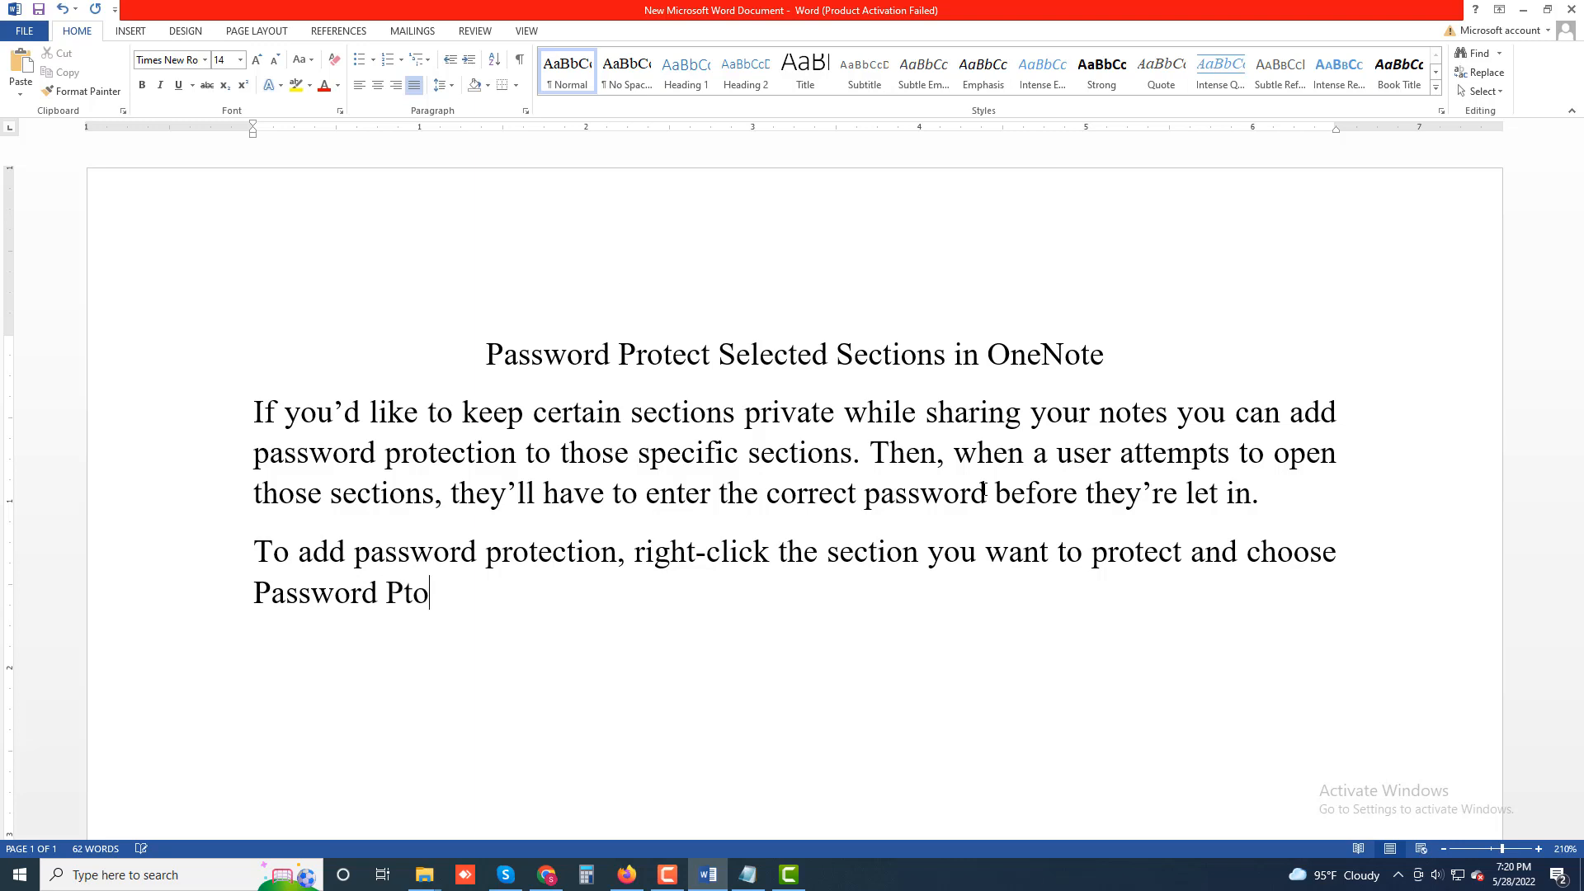
{"action": "type", "text": "tect Th"}
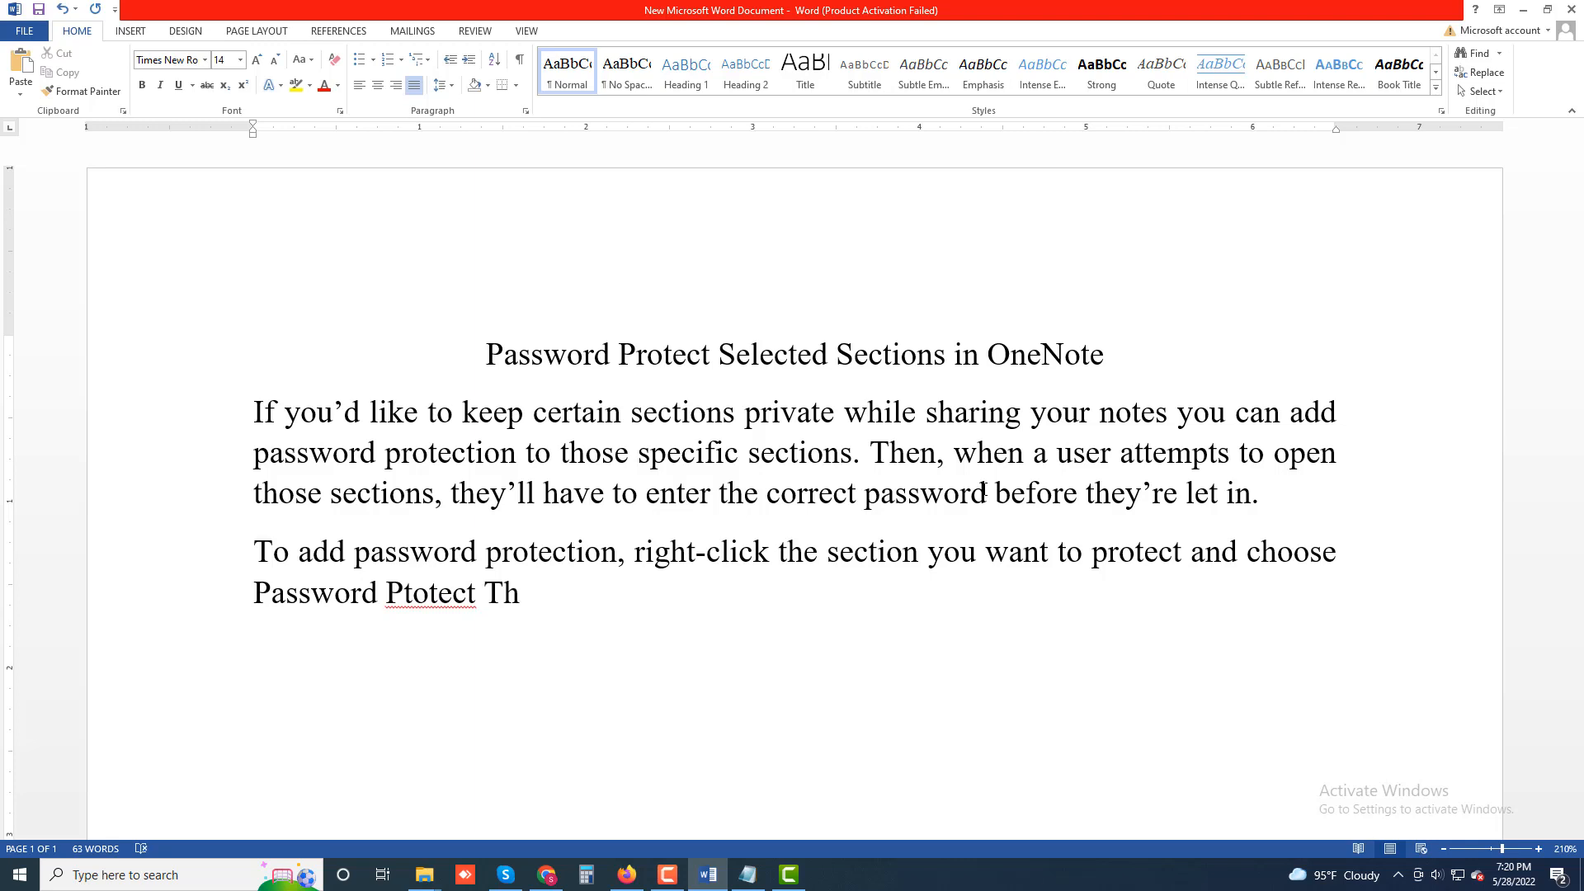
{"action": "type", "text": "is Section"}
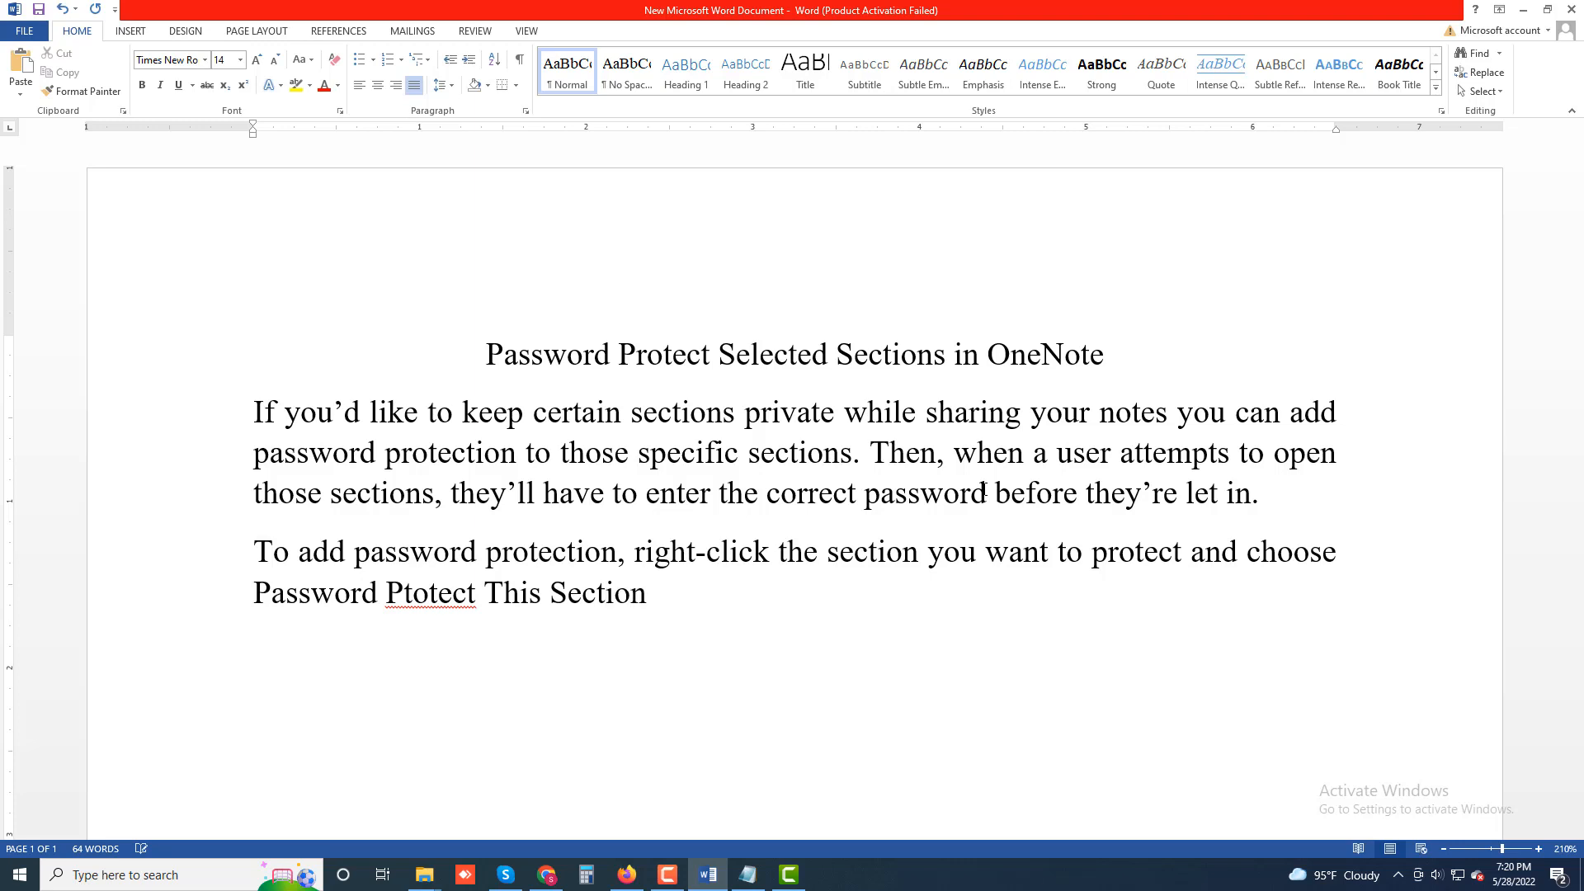
{"action": "type", "text": " from the menu"}
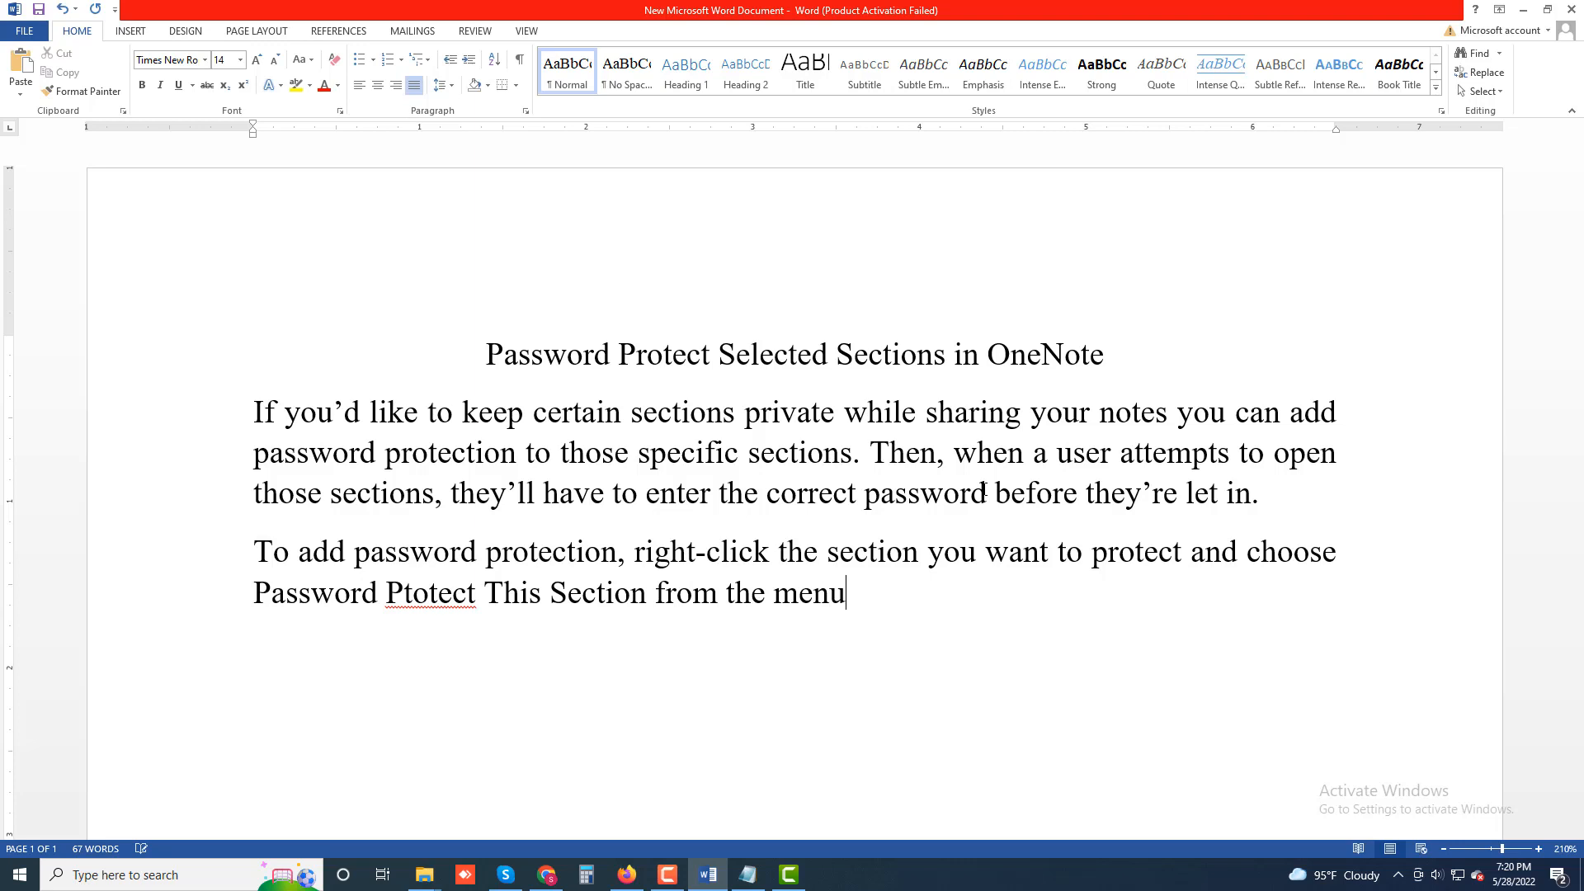
{"action": "type", "text": "."}
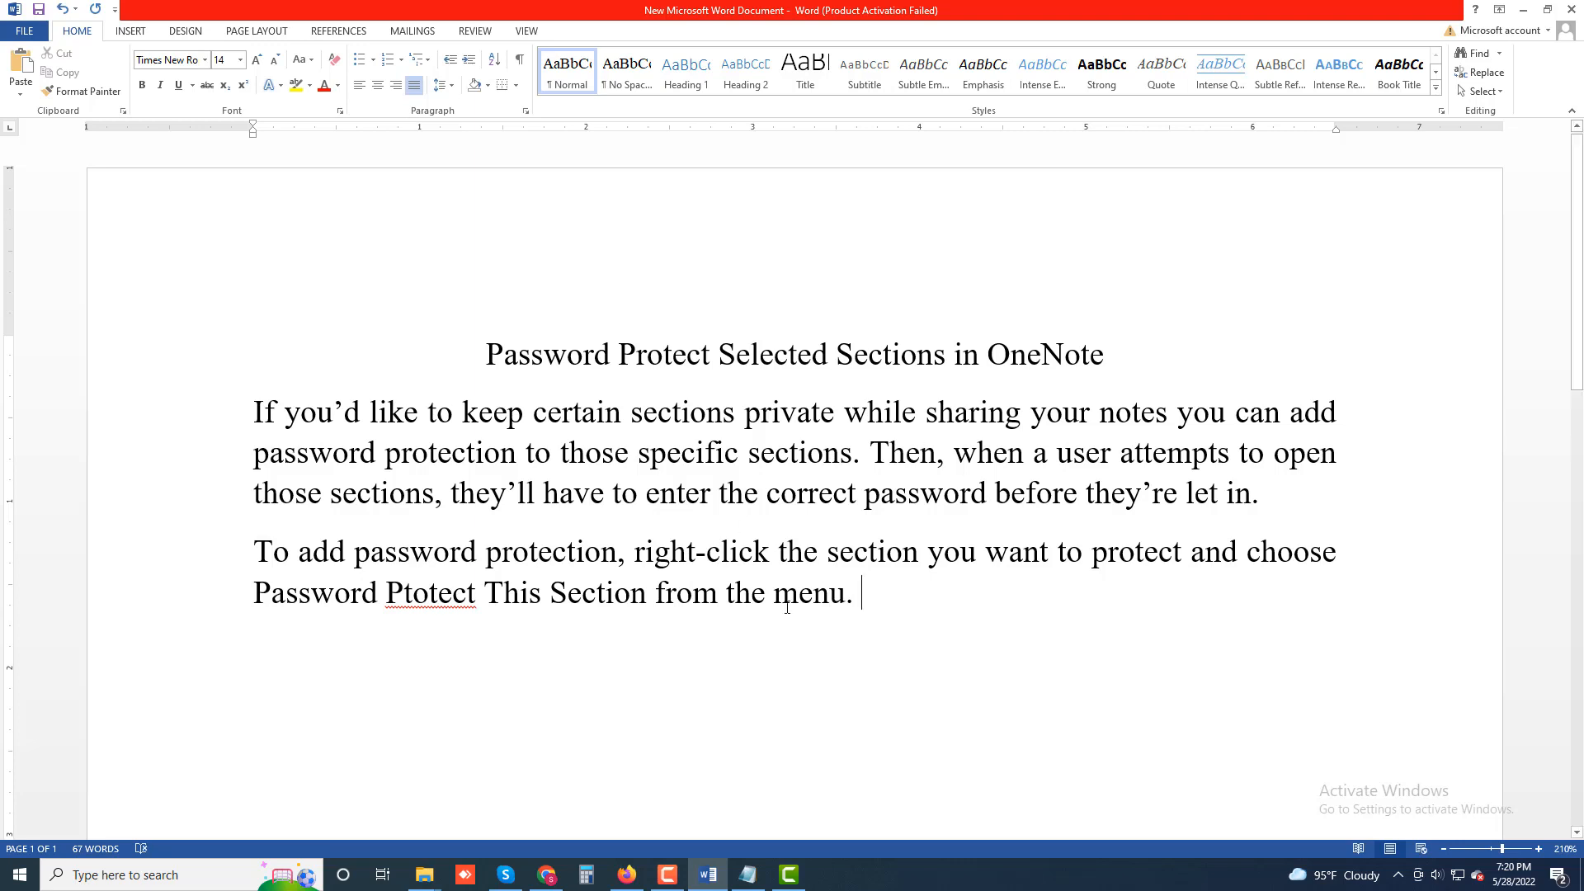
Correct the misspelling "Ptotect" to "Protect" with the spelling suggestion, then start a new paragraph after the text.
{"action": "right_click", "coordinate": [437, 602]}
{"action": "left_click", "coordinate": [516, 632]}
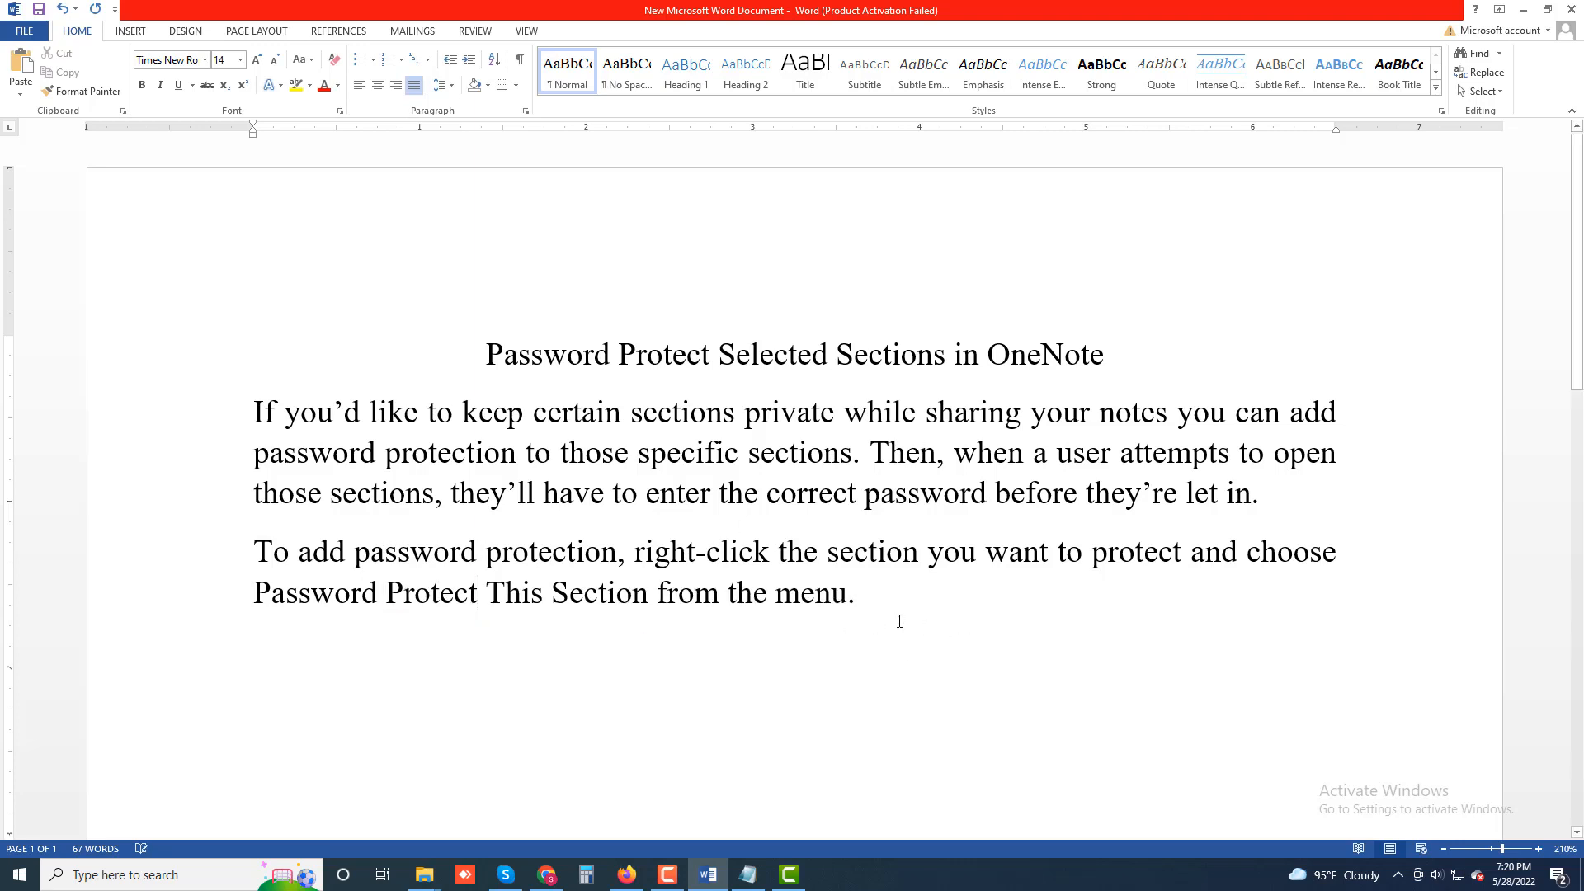
{"action": "left_click", "coordinate": [908, 598]}
{"action": "key", "text": "Return"}
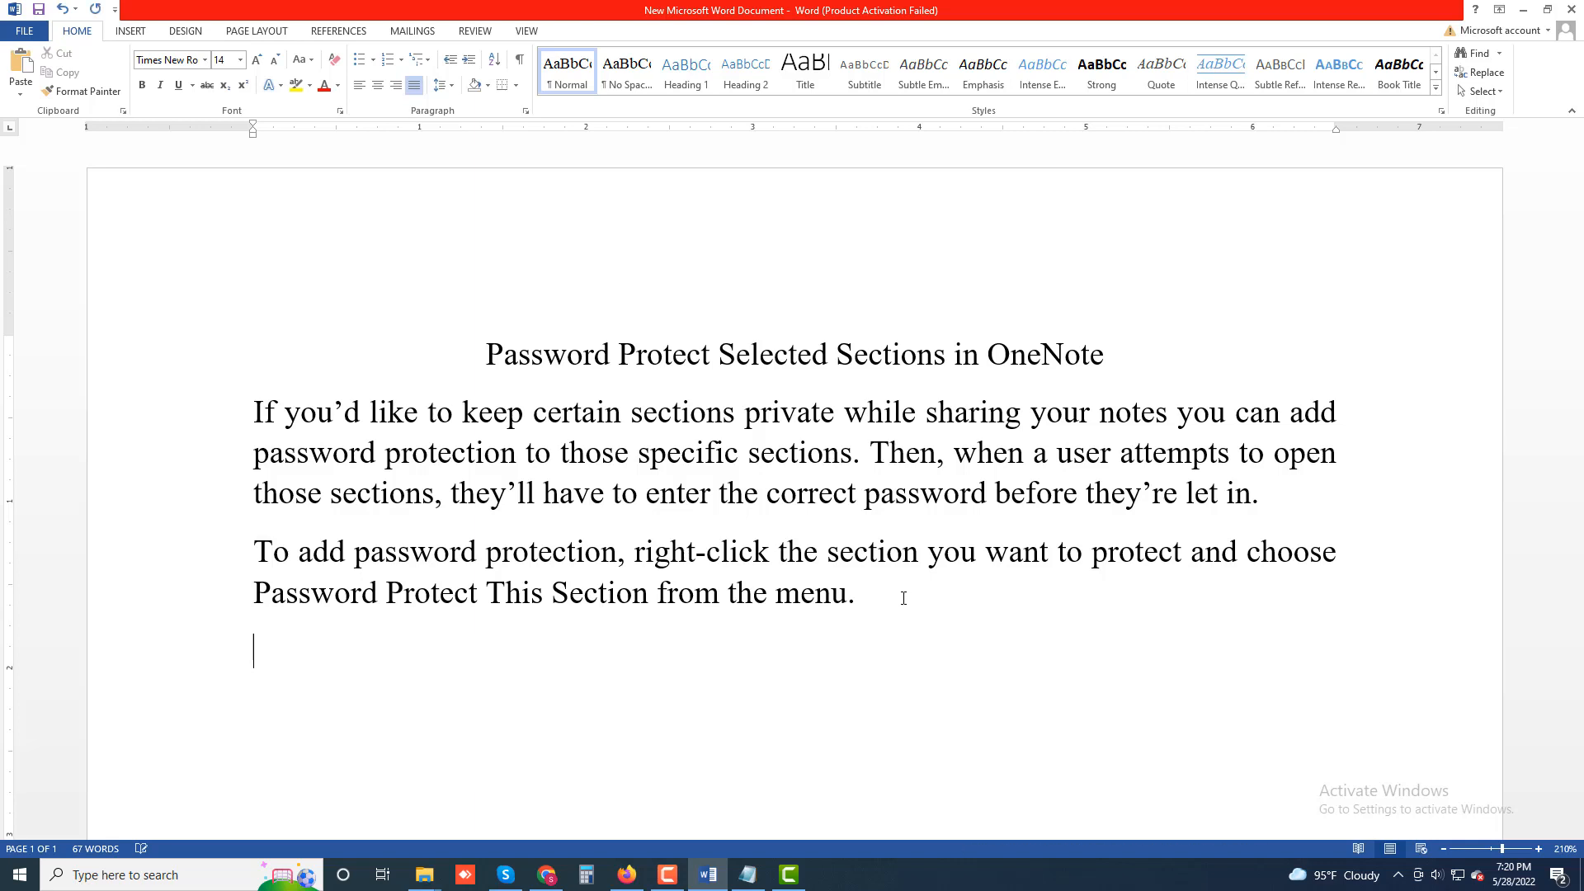
Write "Select Set Password in the sidebar to the right" in the new paragraph.
{"action": "type", "text": "Select Set Password"}
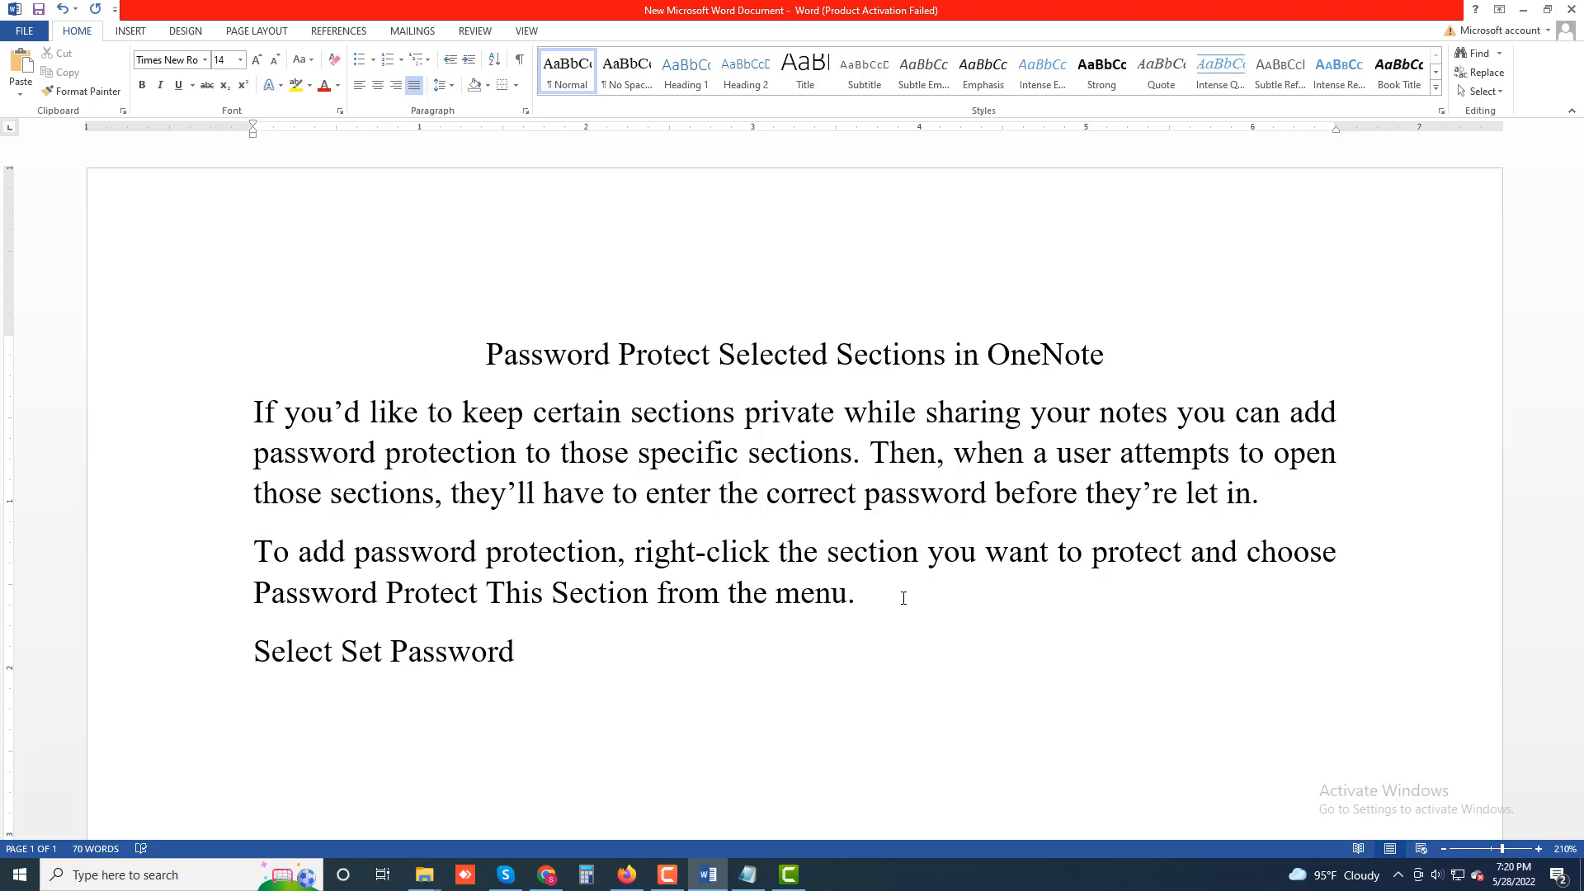
{"action": "type", "text": " in the sidebar"}
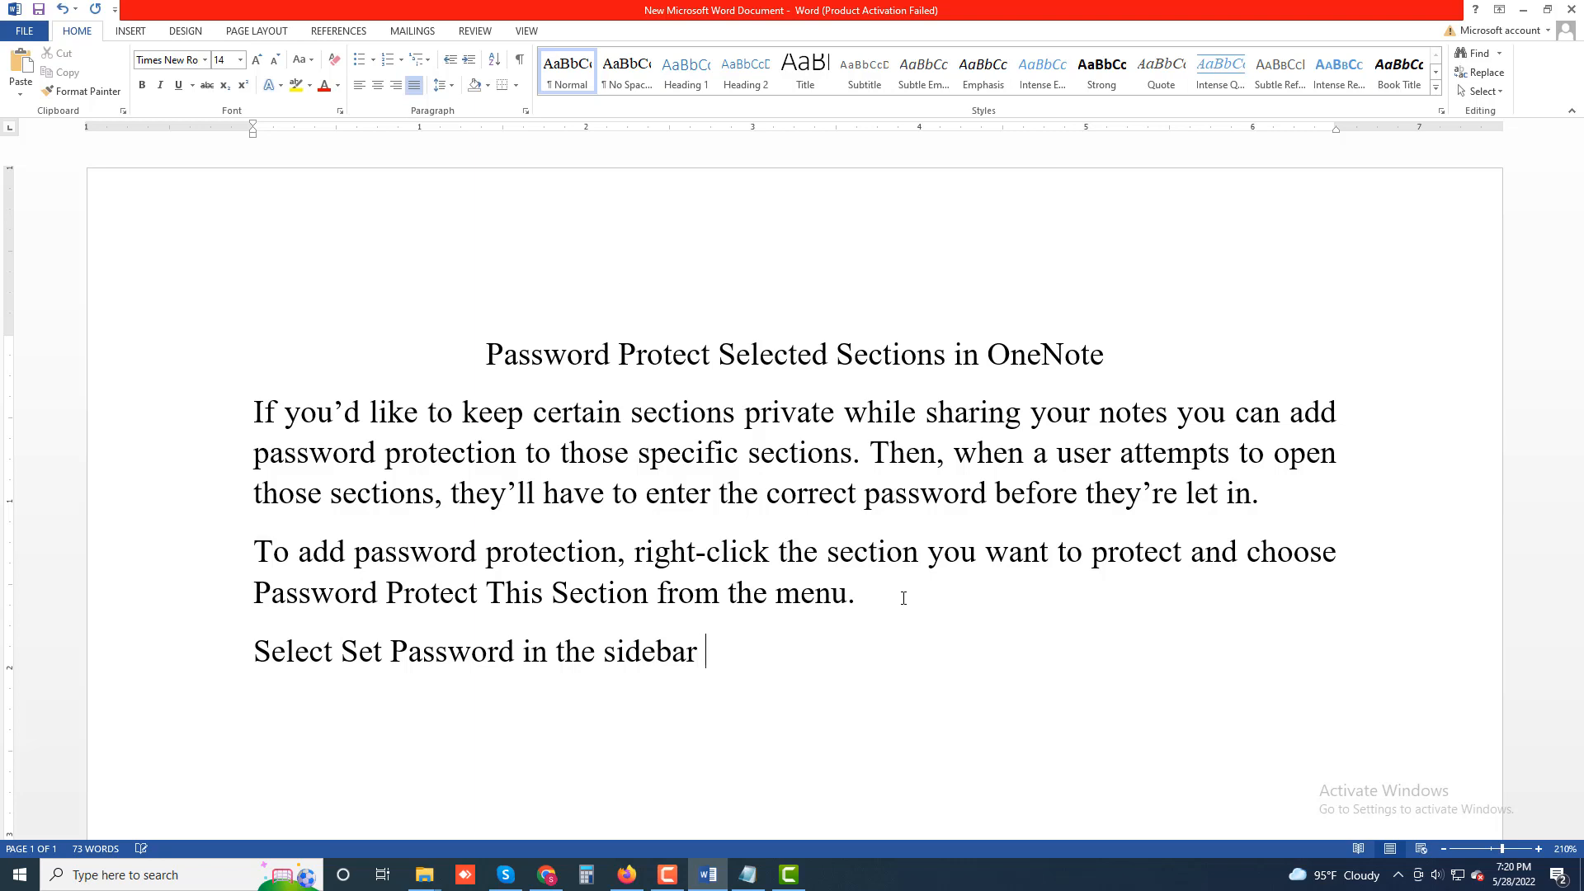
{"action": "type", "text": " to the right"}
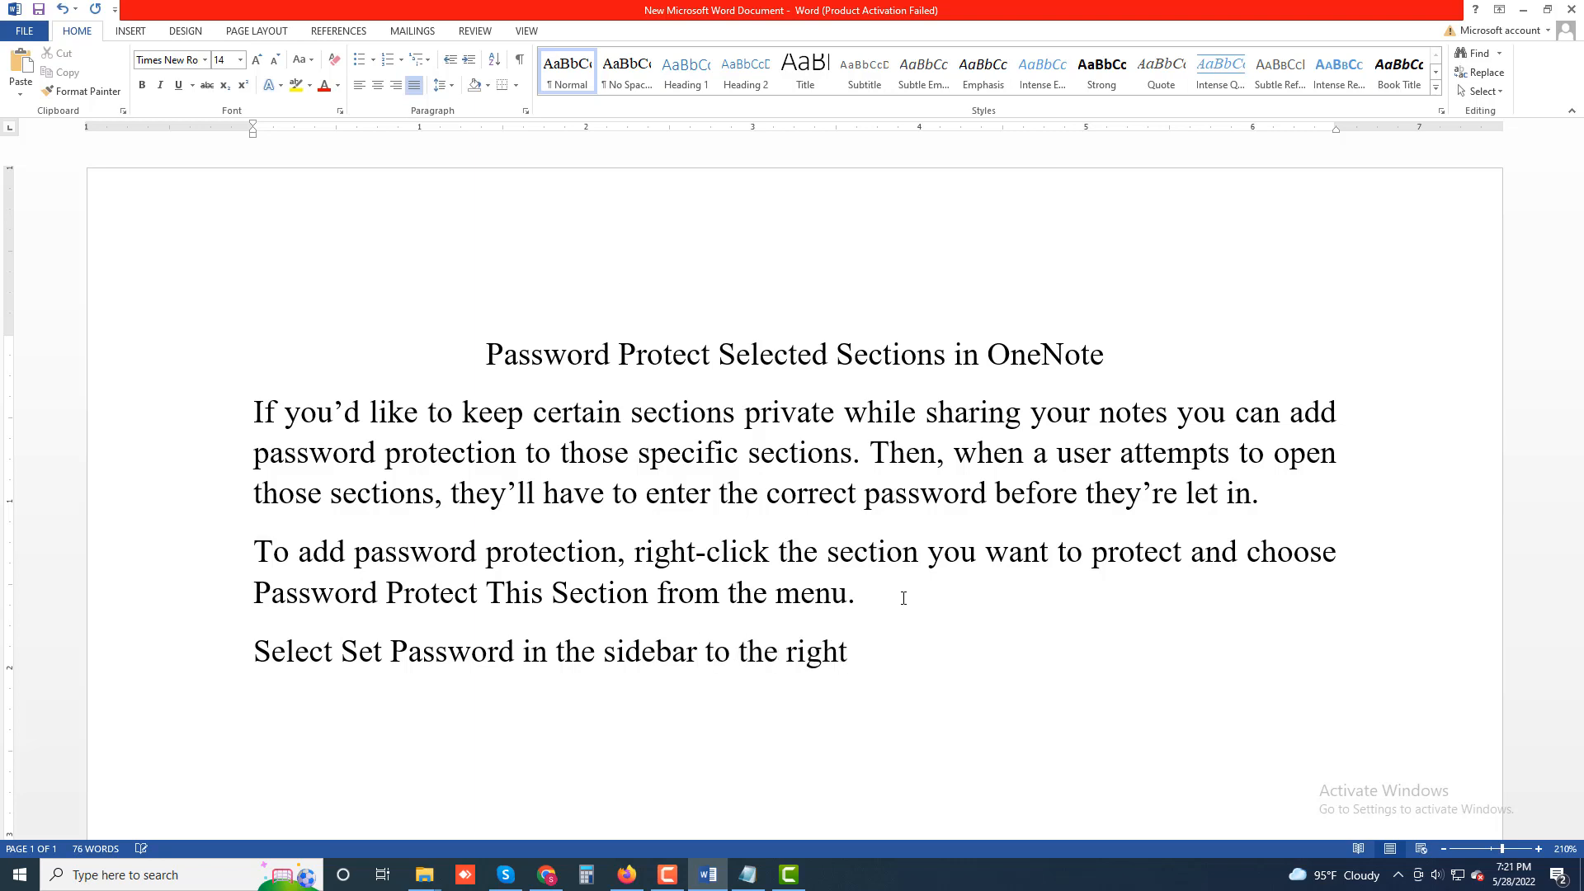
{"action": "type", "text": ". Then, enter"}
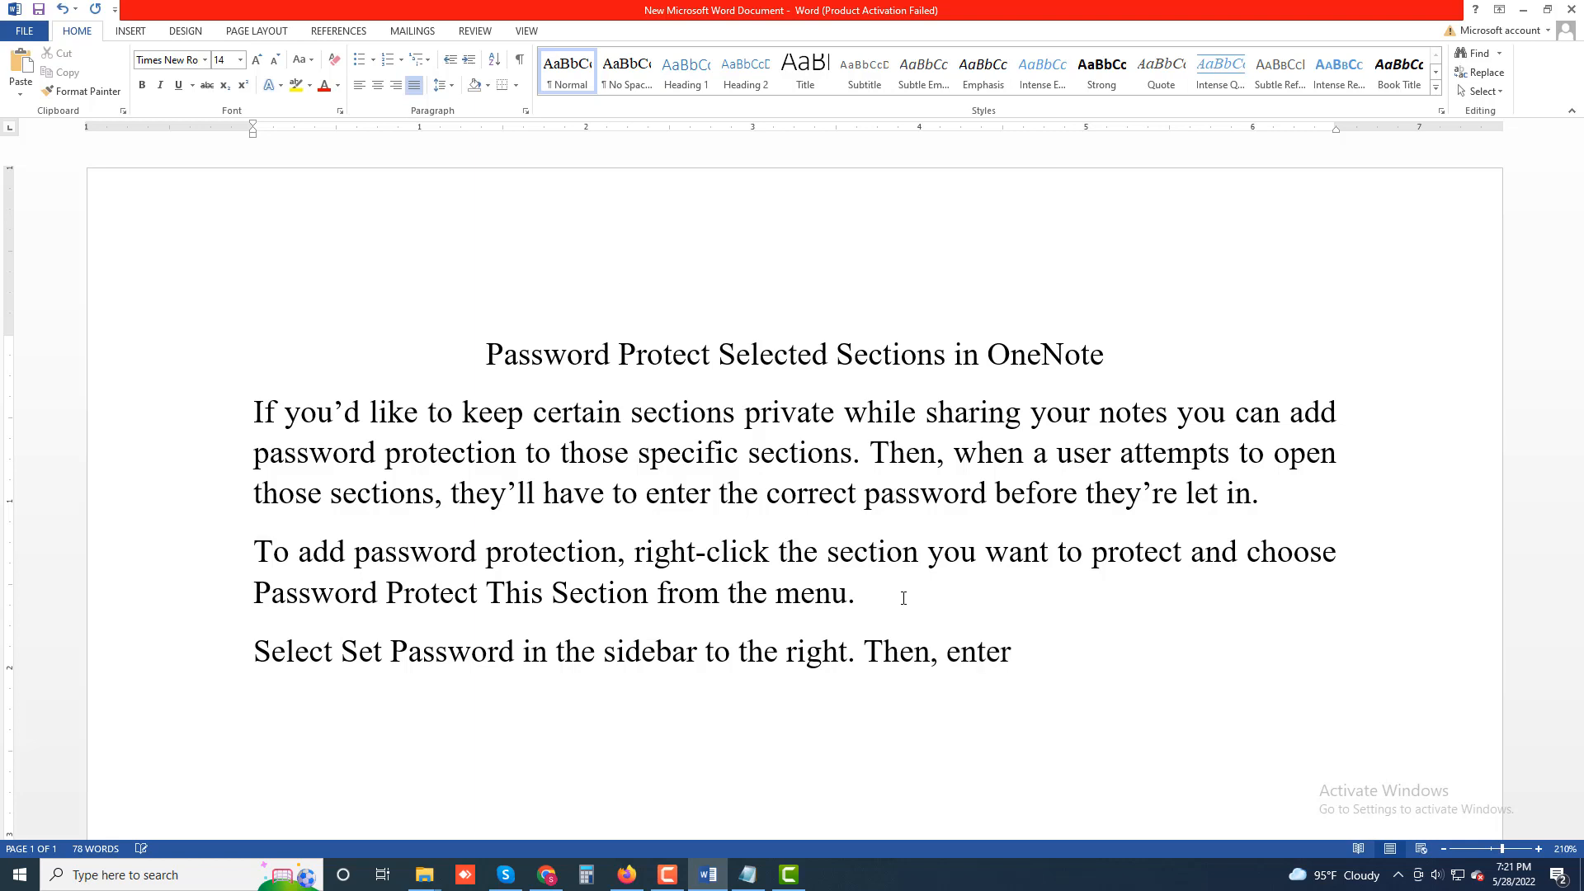
{"action": "type", "text": " the passsw"}
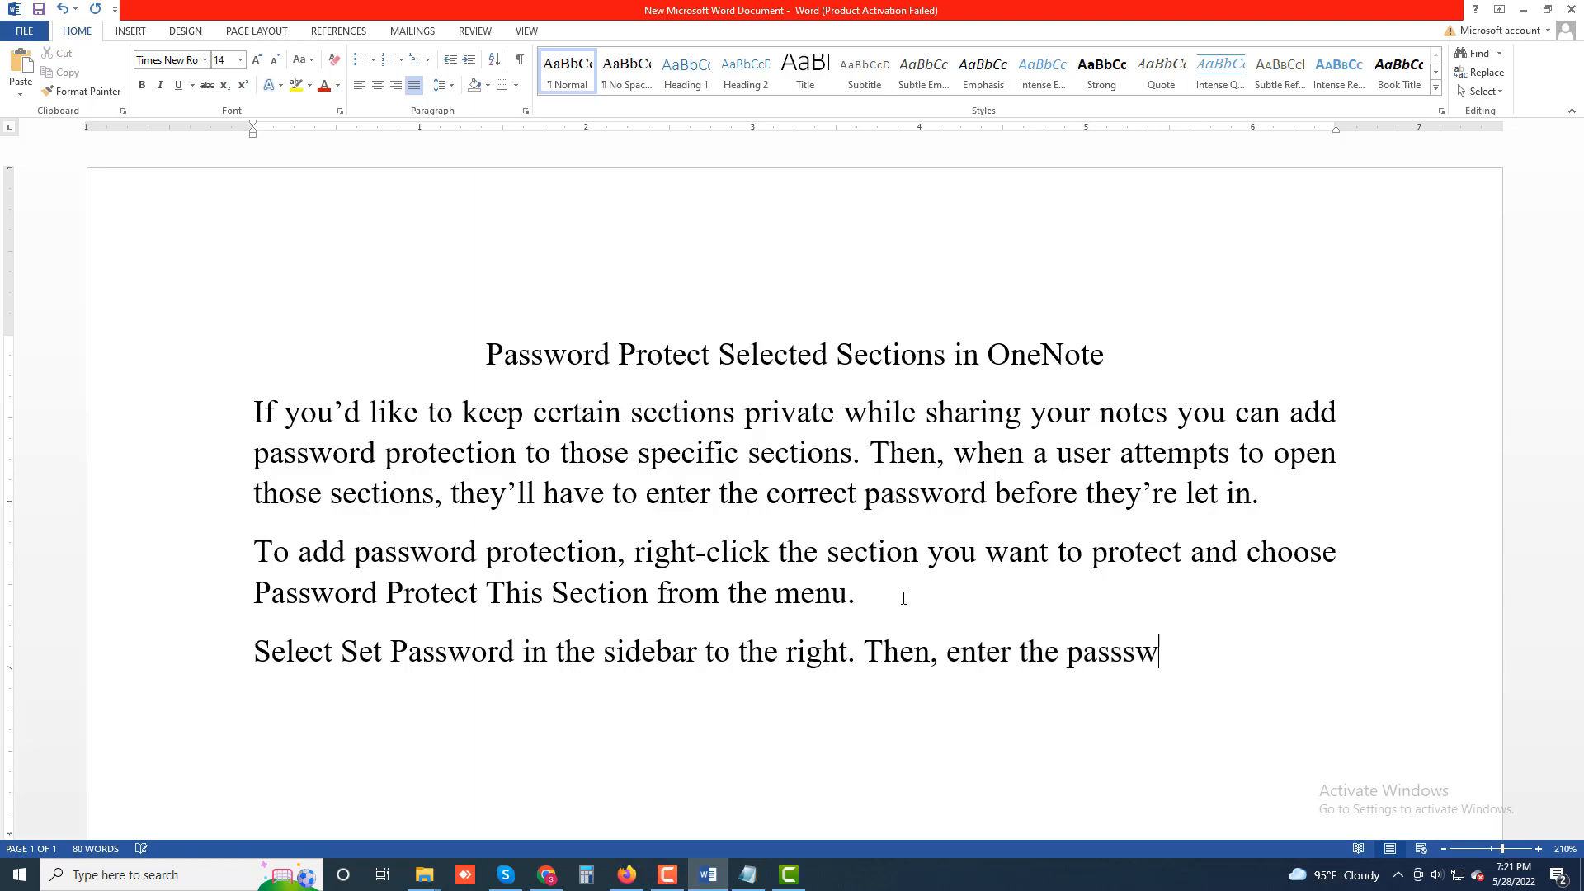
{"action": "key", "text": "BackSpace"}
{"action": "key", "text": "BackSpace"}
{"action": "type", "text": "word you"}
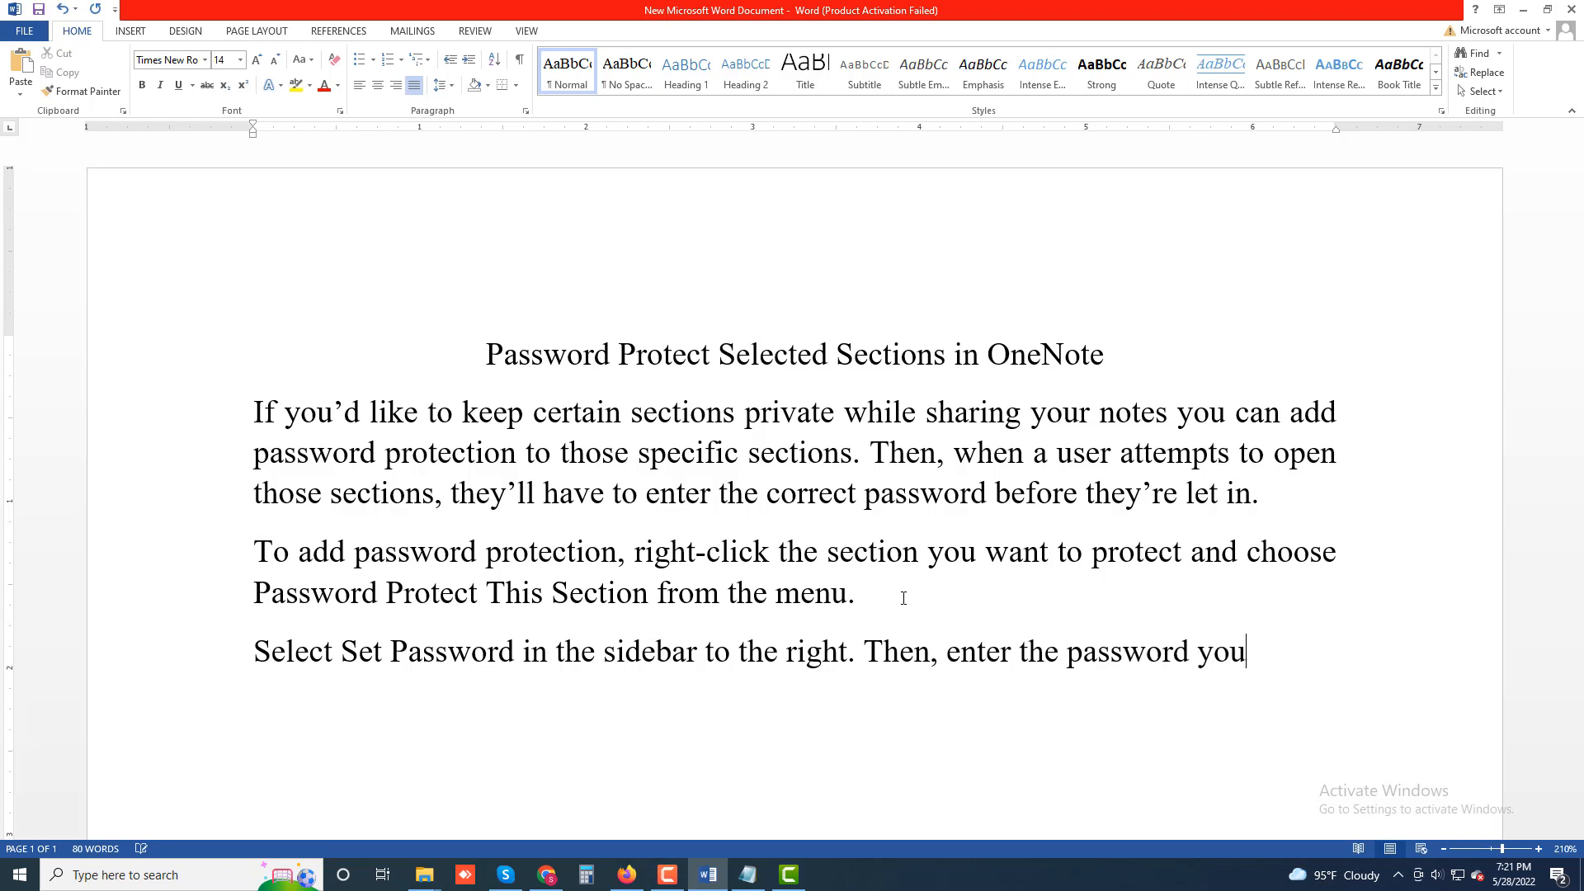
{"action": "type", "text": "'d"}
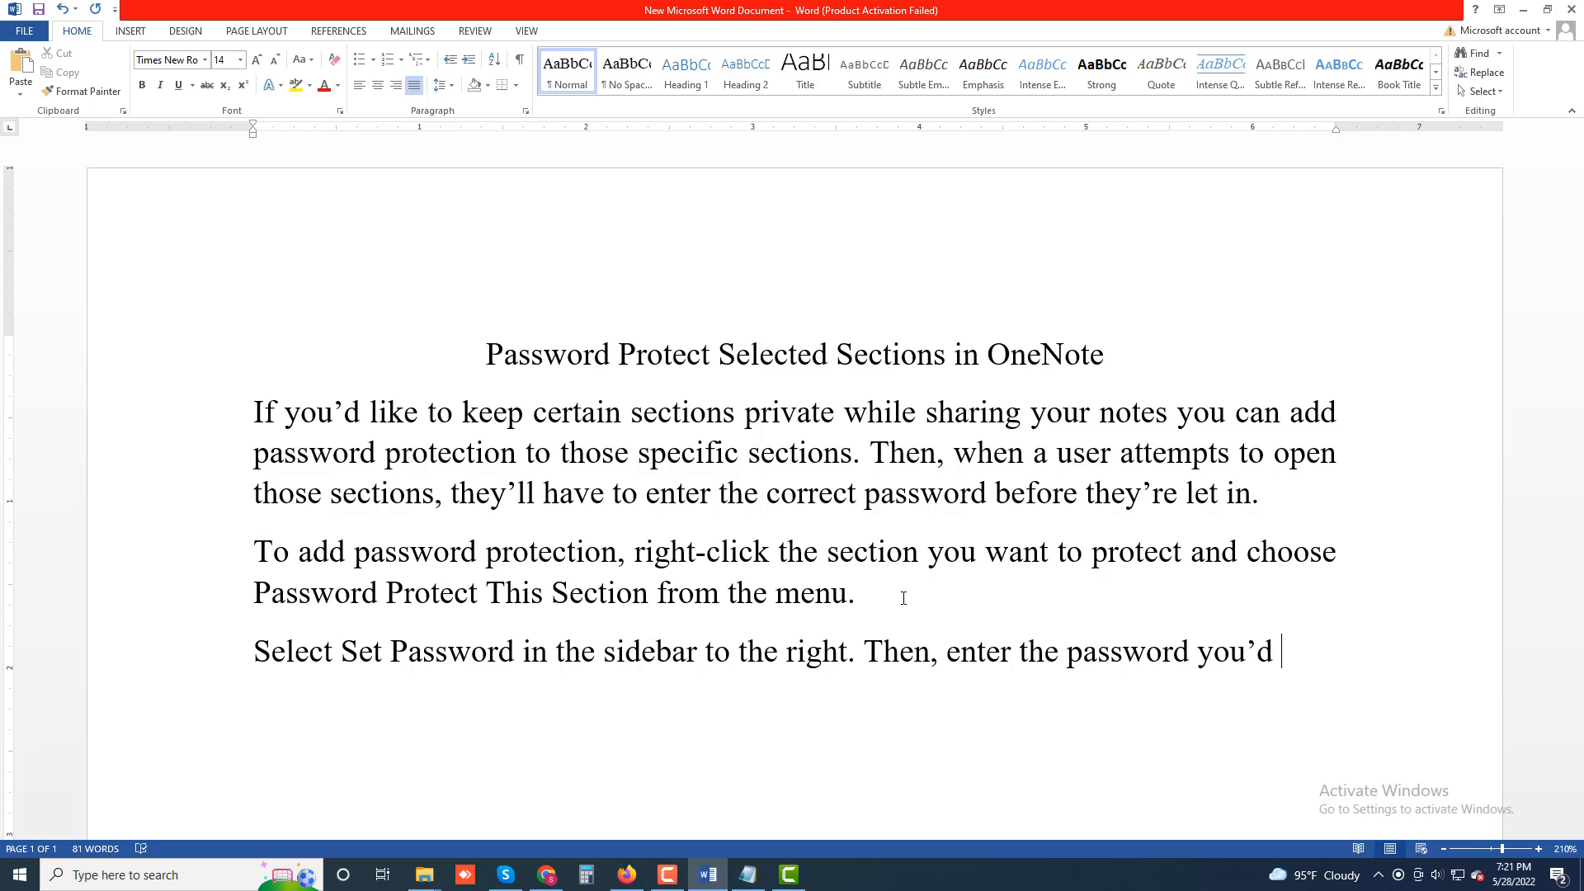
{"action": "type", "text": " like to use "}
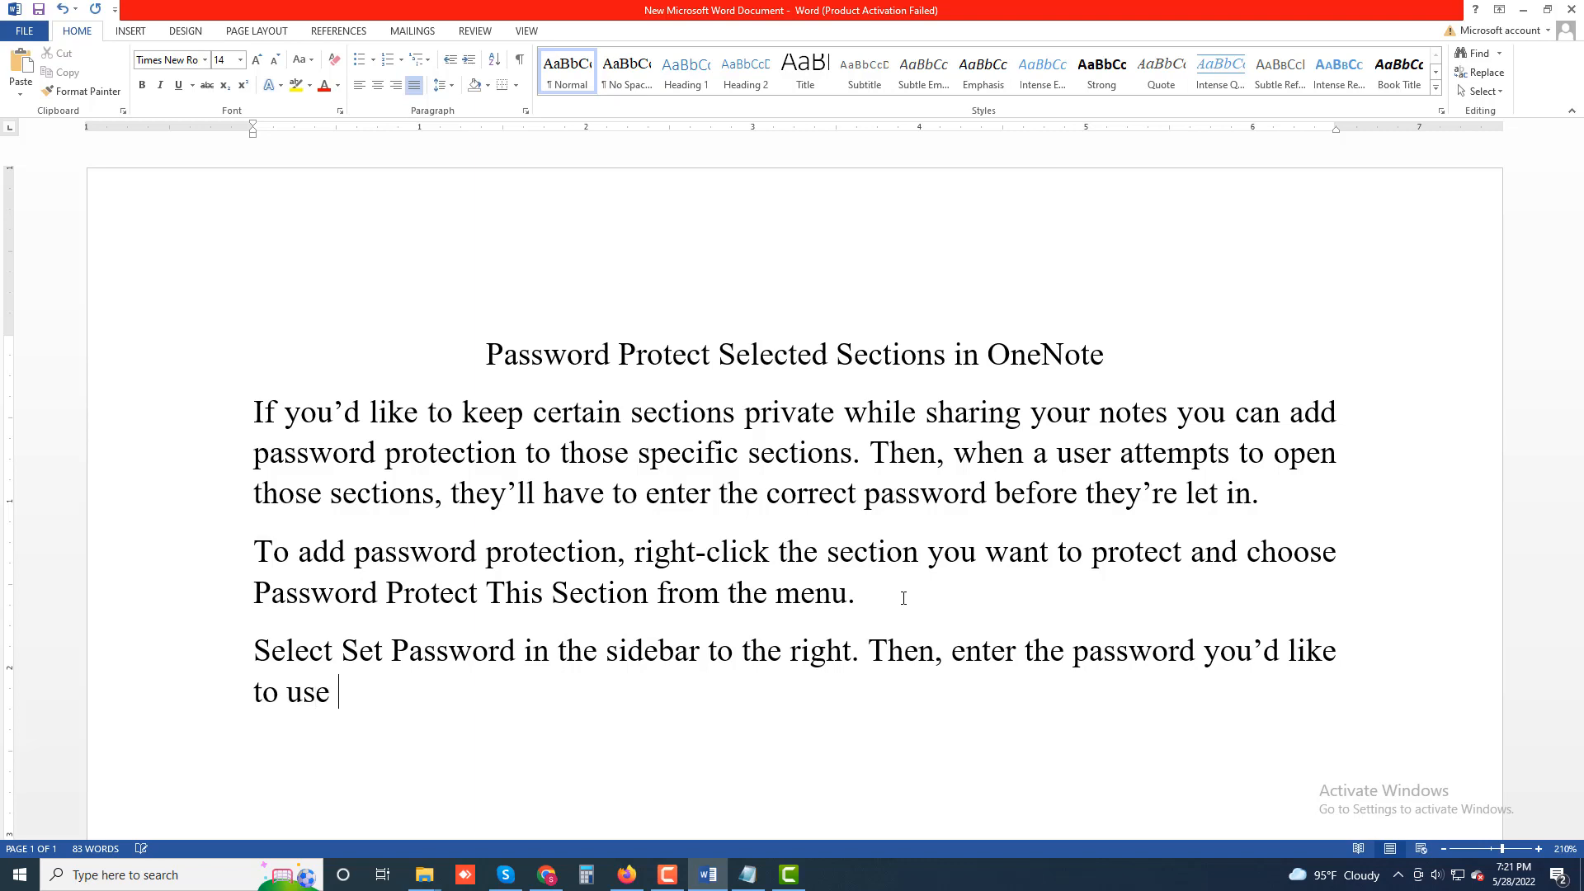
{"action": "type", "text": "for the selected"}
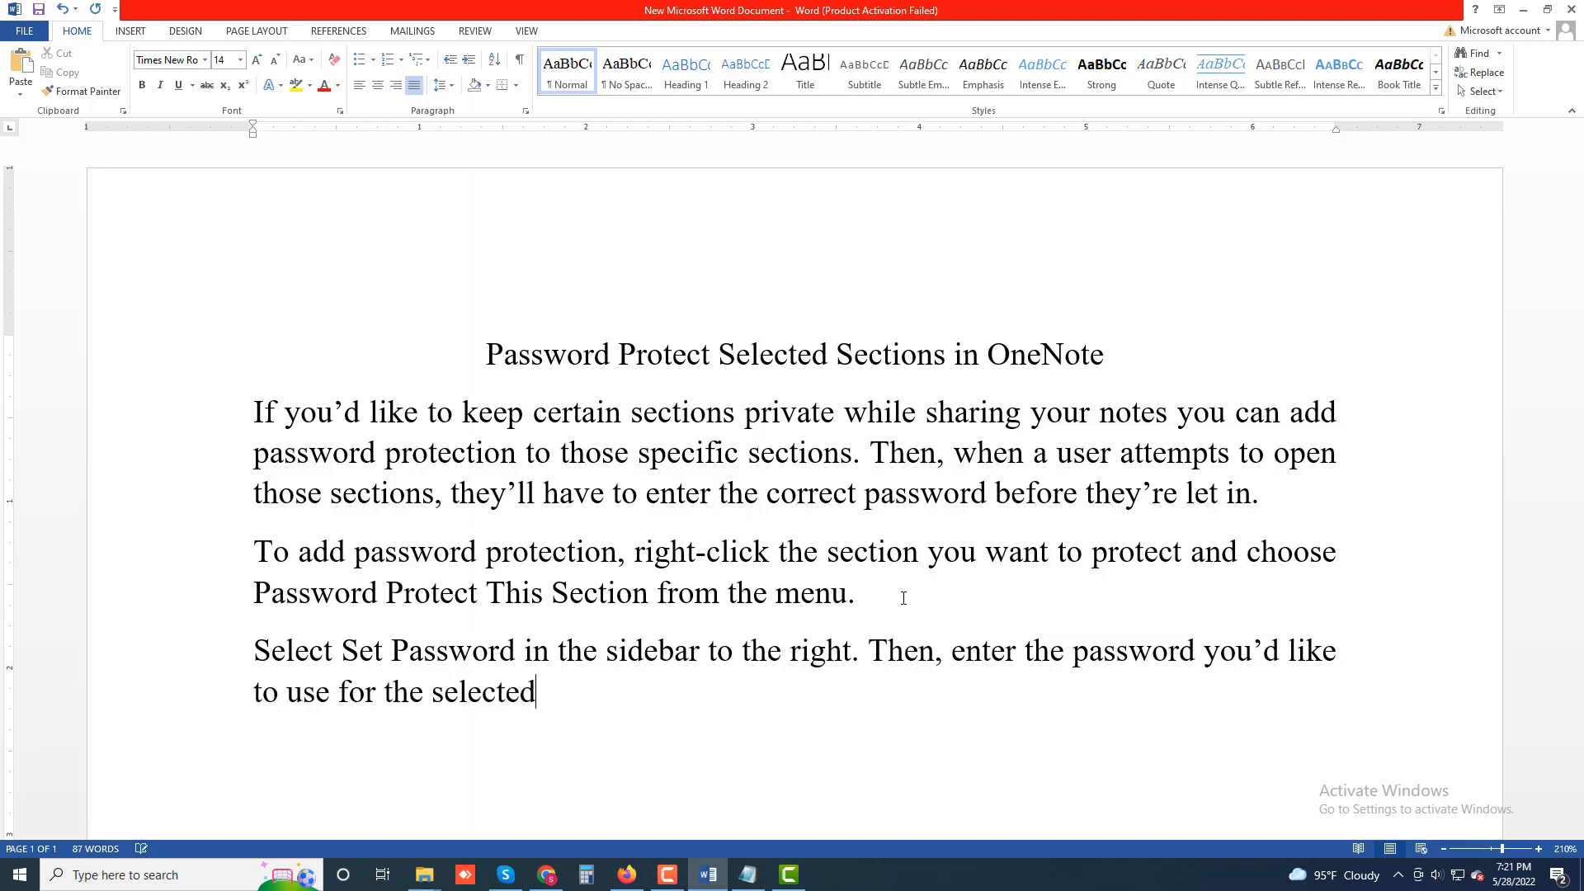
{"action": "type", "text": " section."}
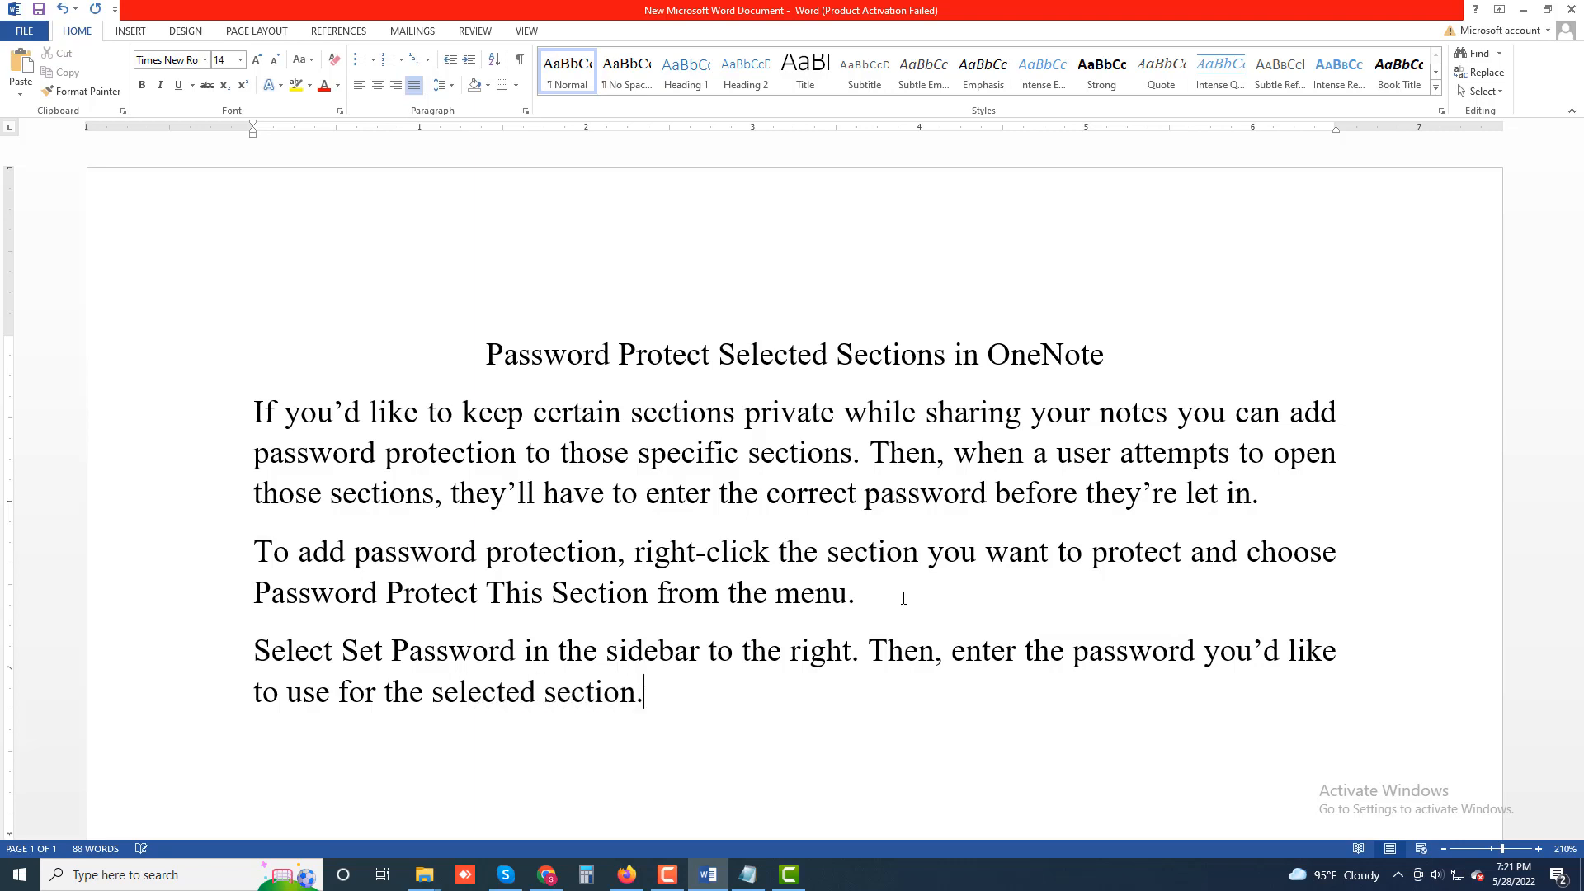